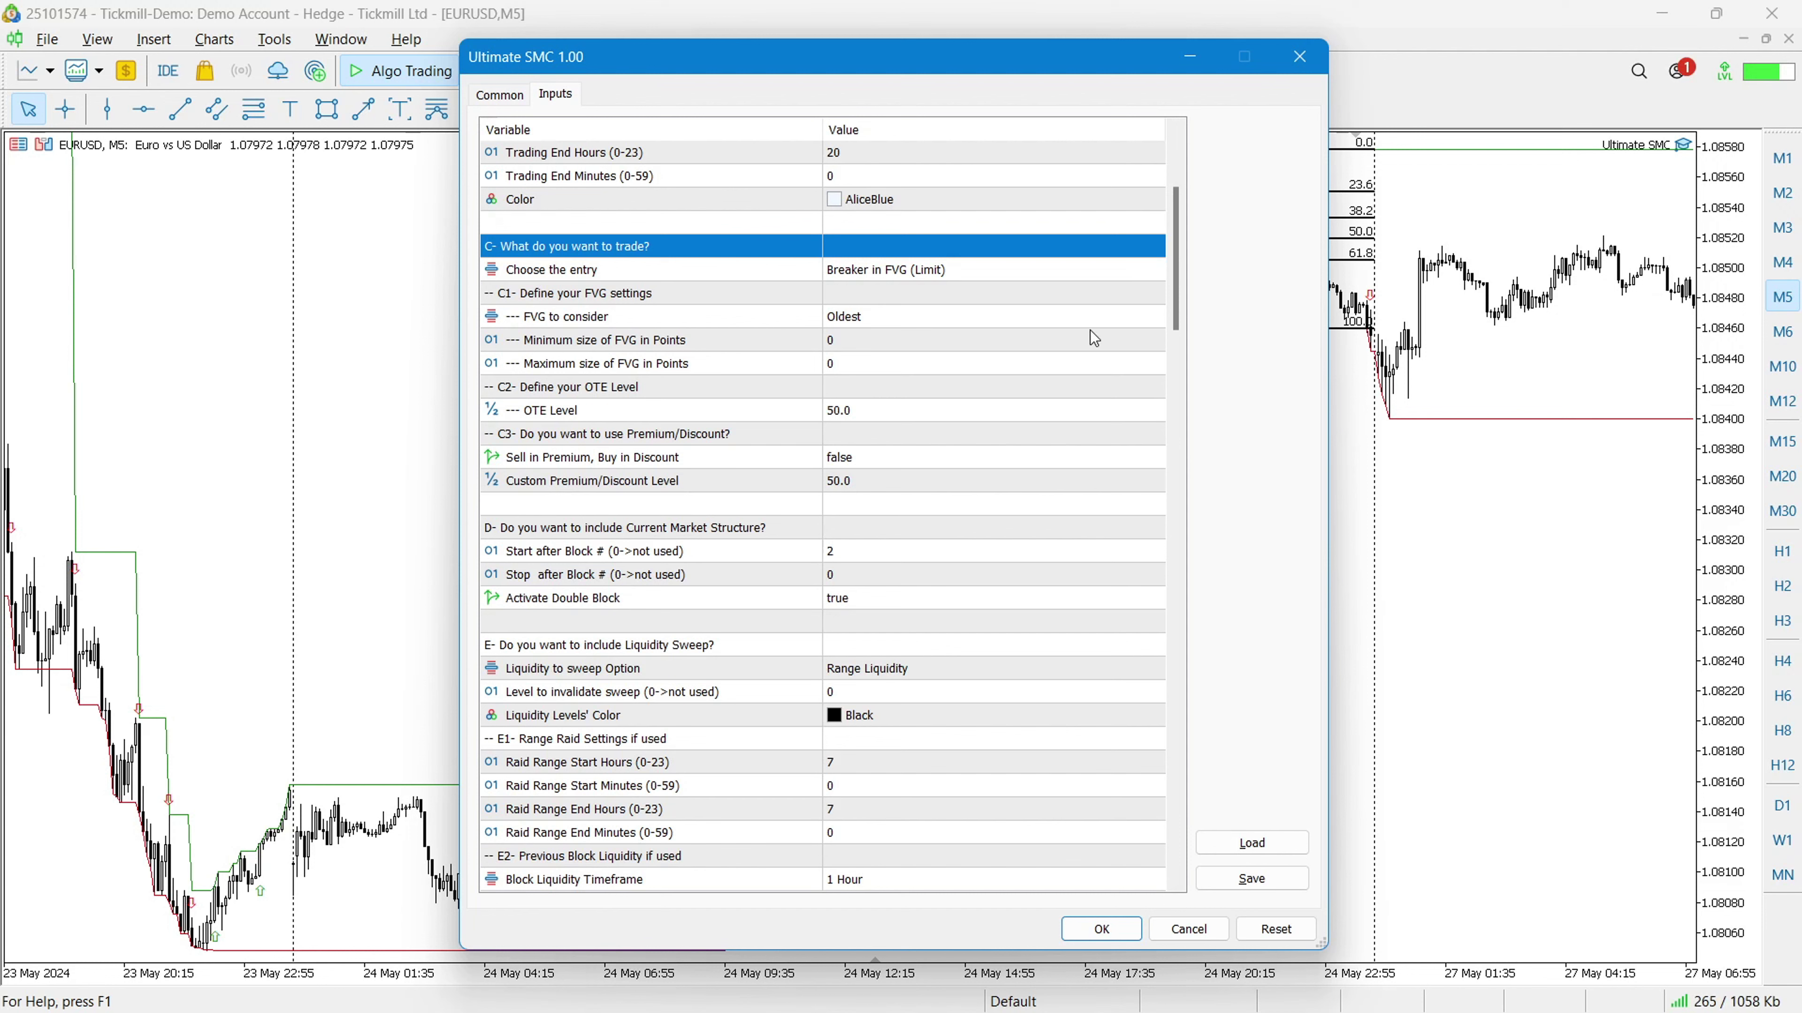
Try Block Breakout (Stop) as the entry choice, review the other entry options, and close the inputs without applying
left_click(1087, 270)
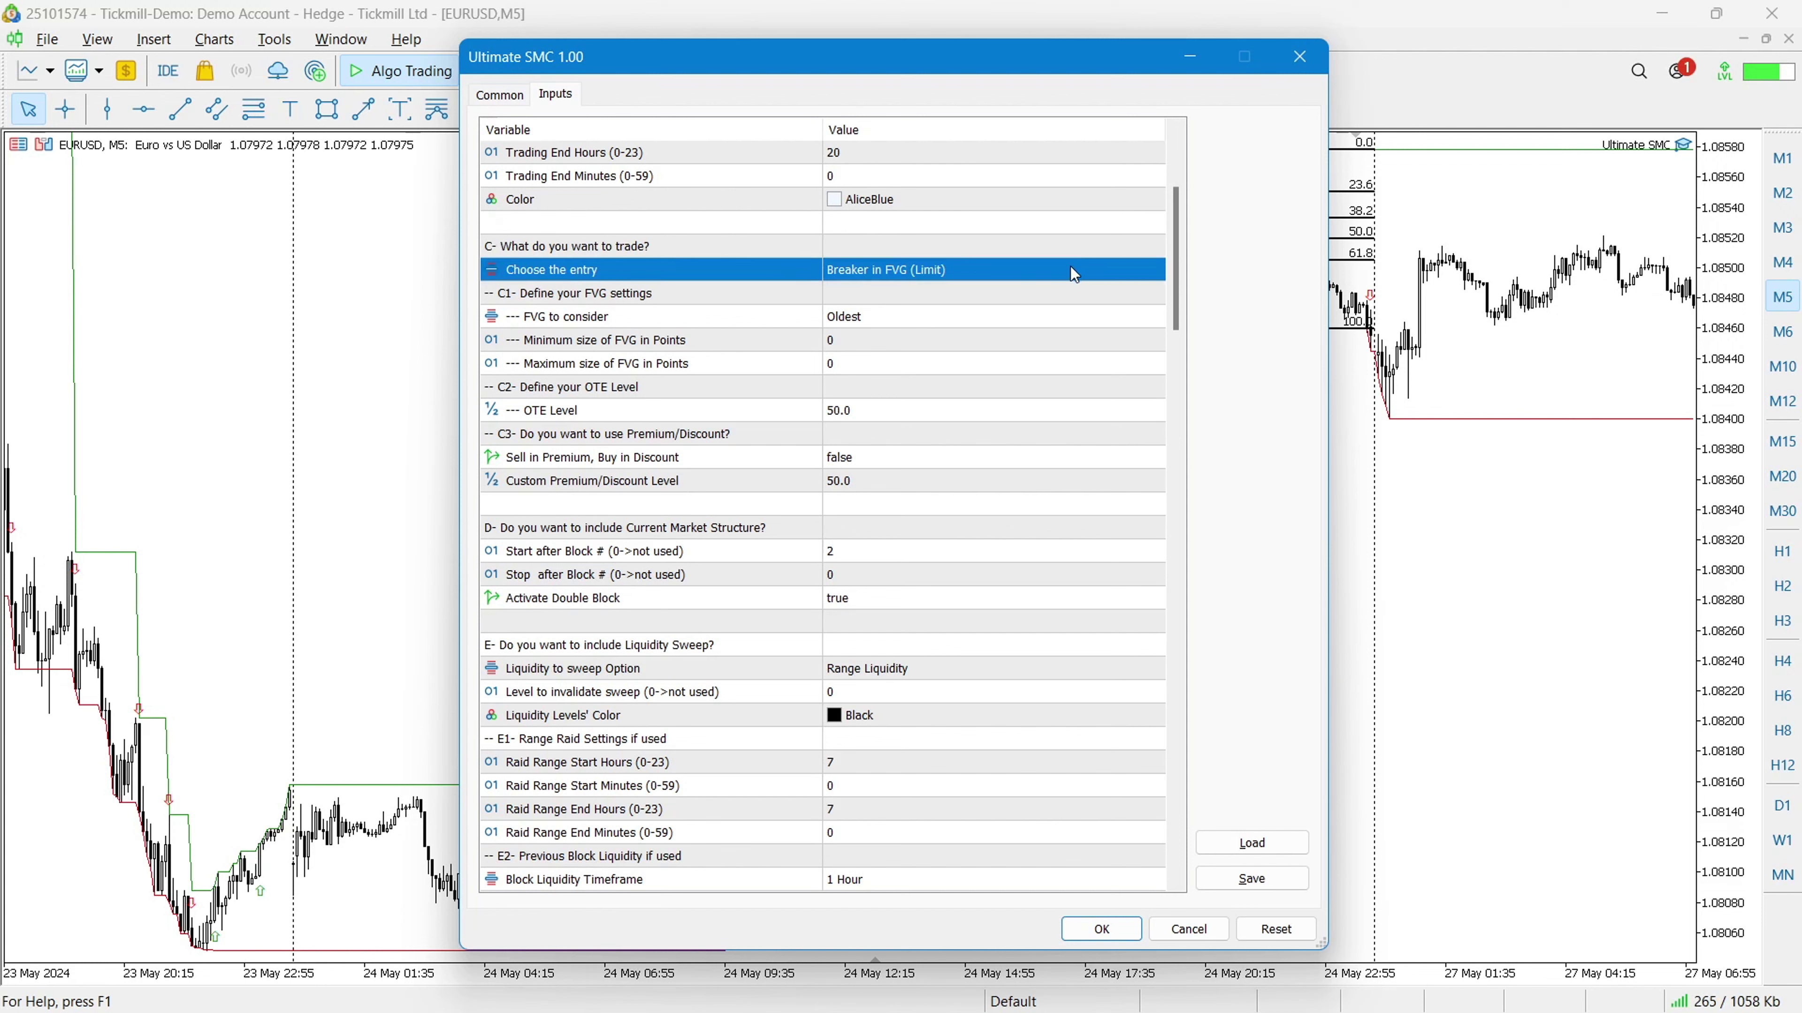
left_click(1070, 265)
left_click(1070, 268)
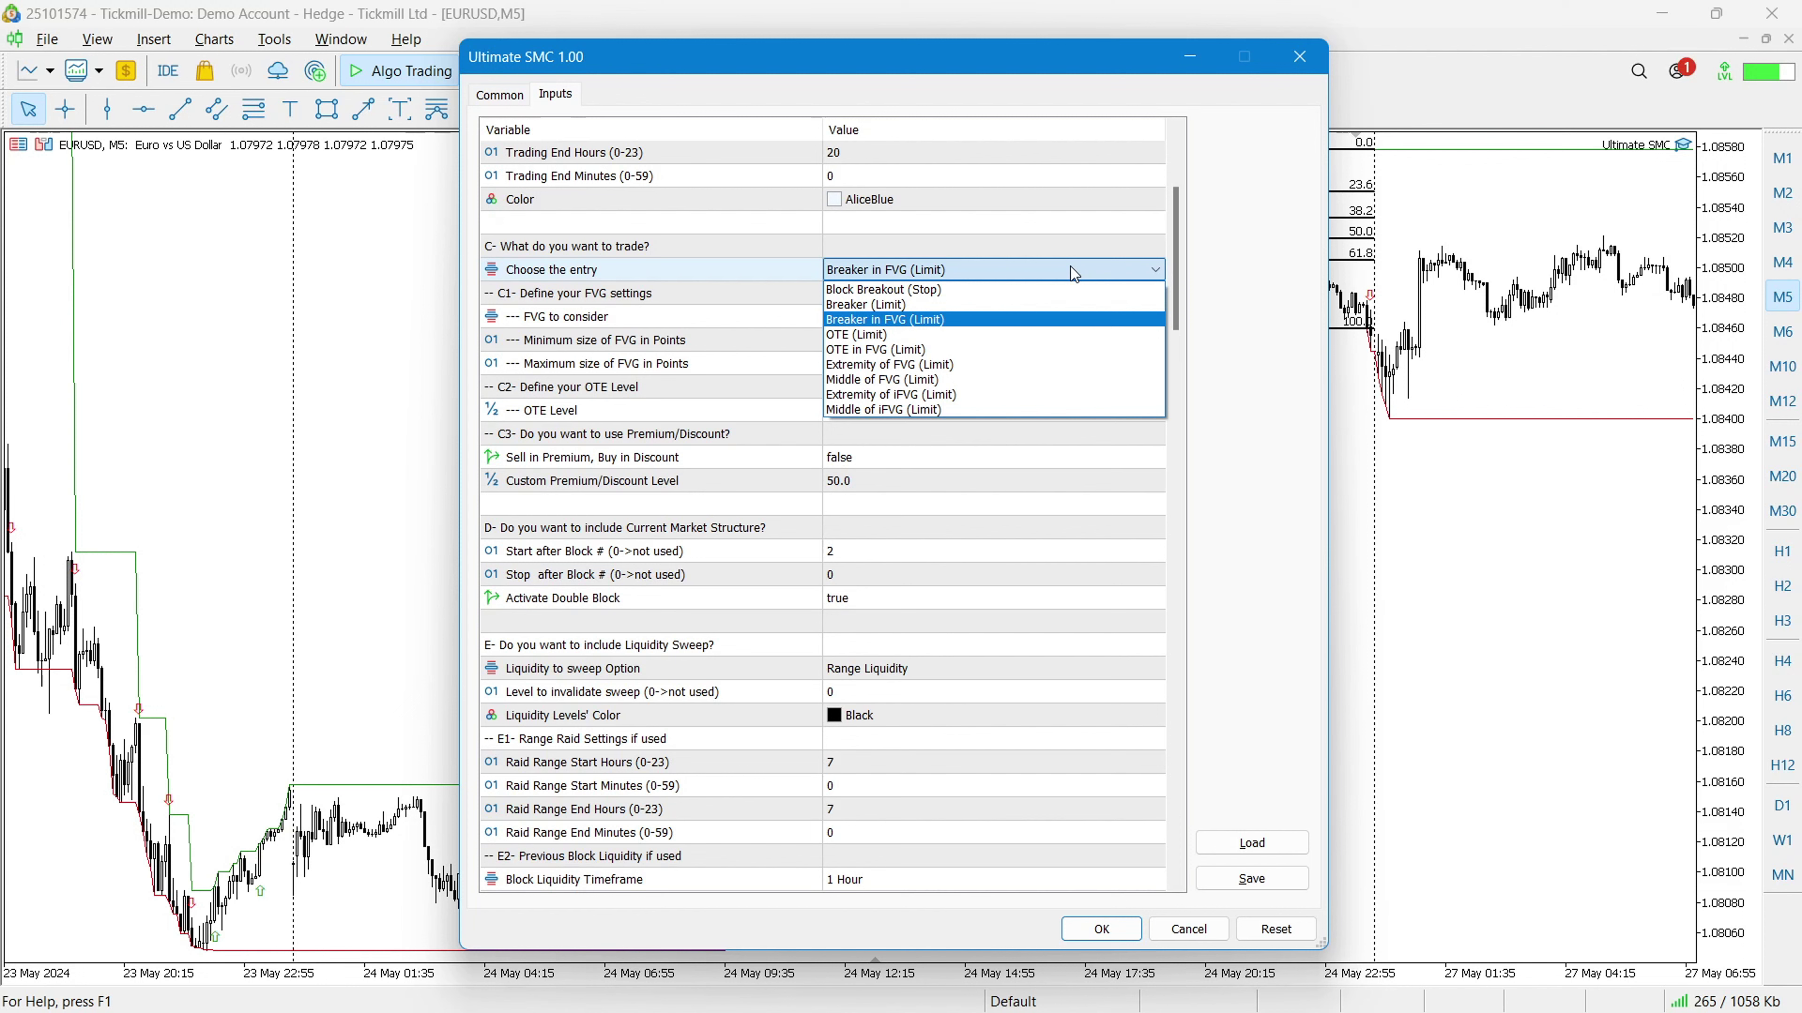
left_click(976, 288)
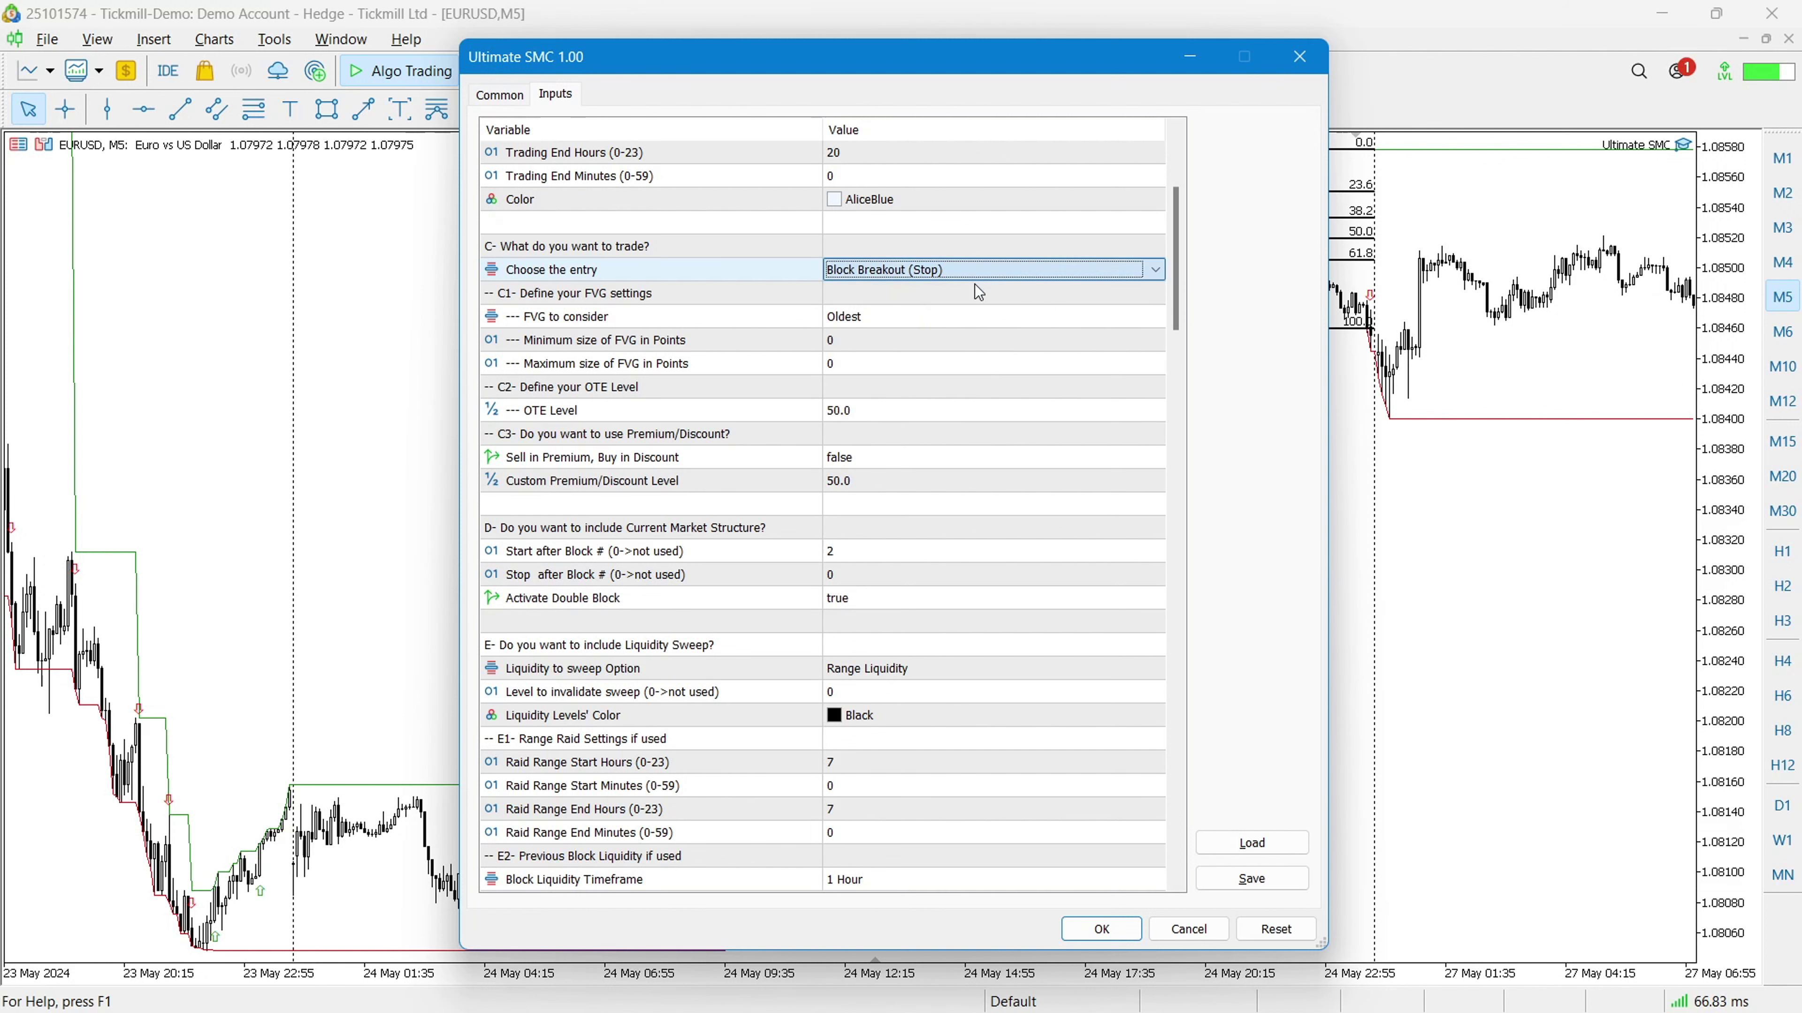
left_click(980, 273)
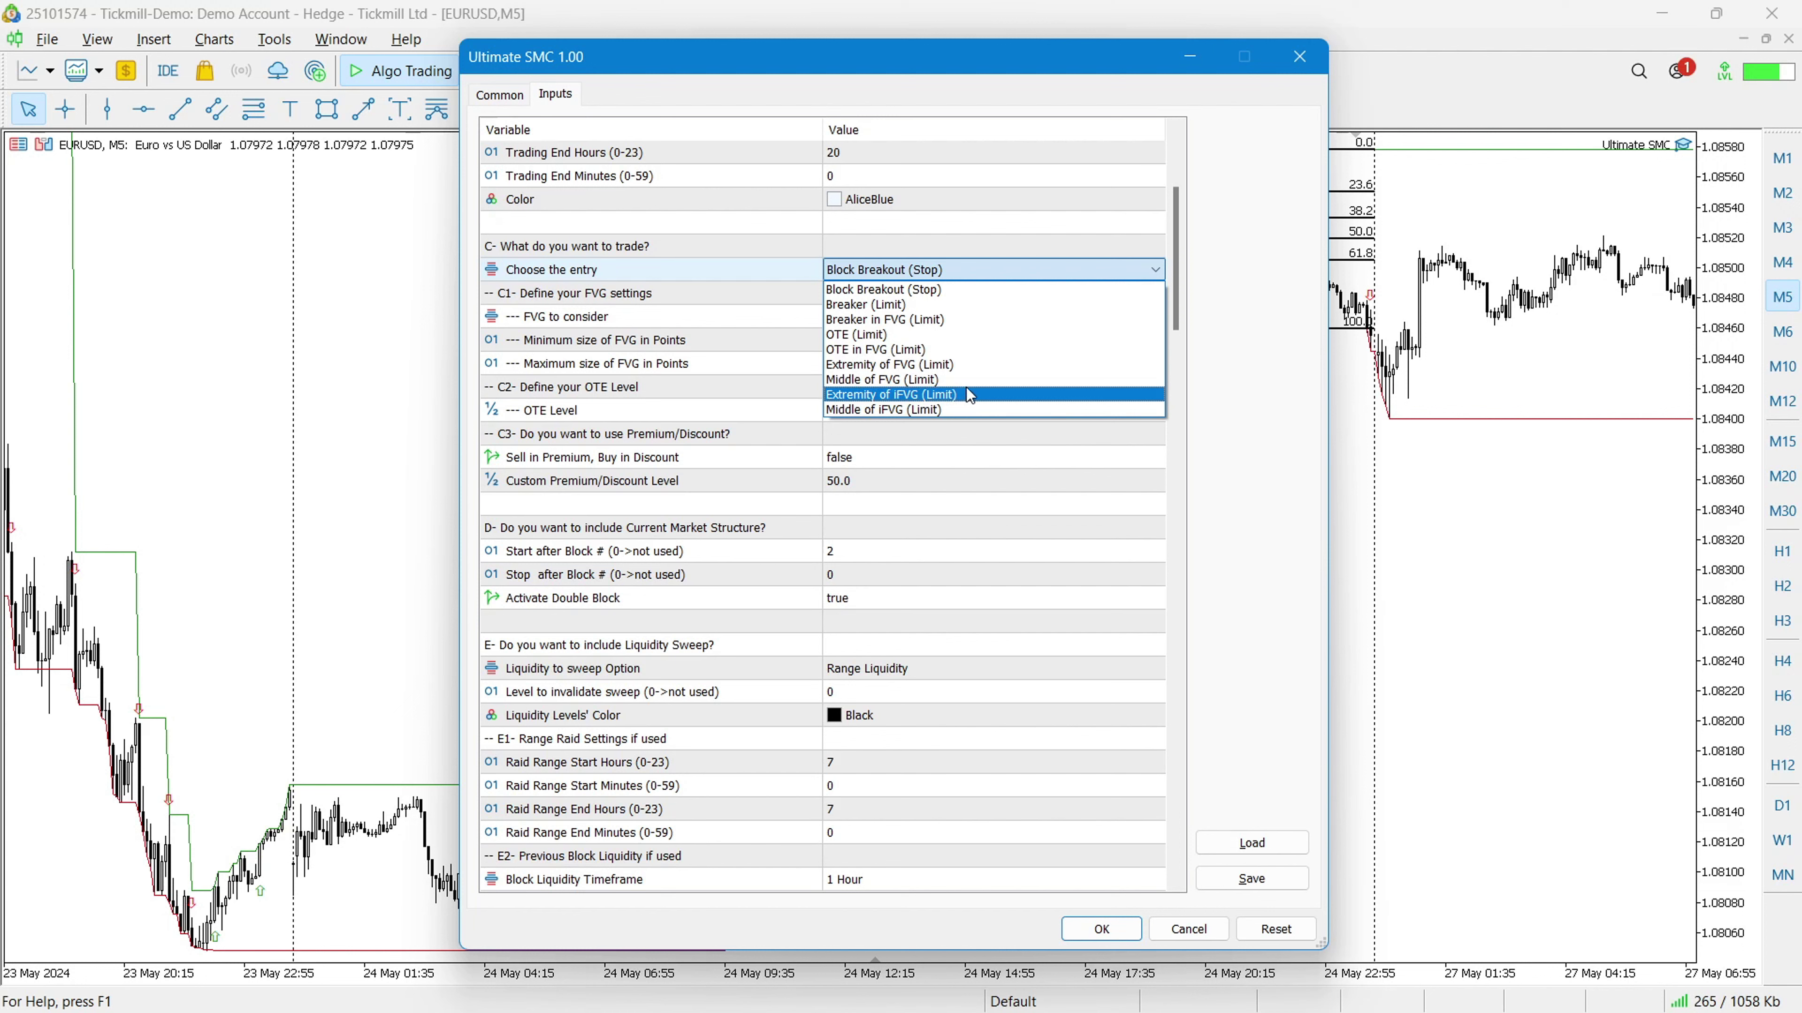
left_click(951, 273)
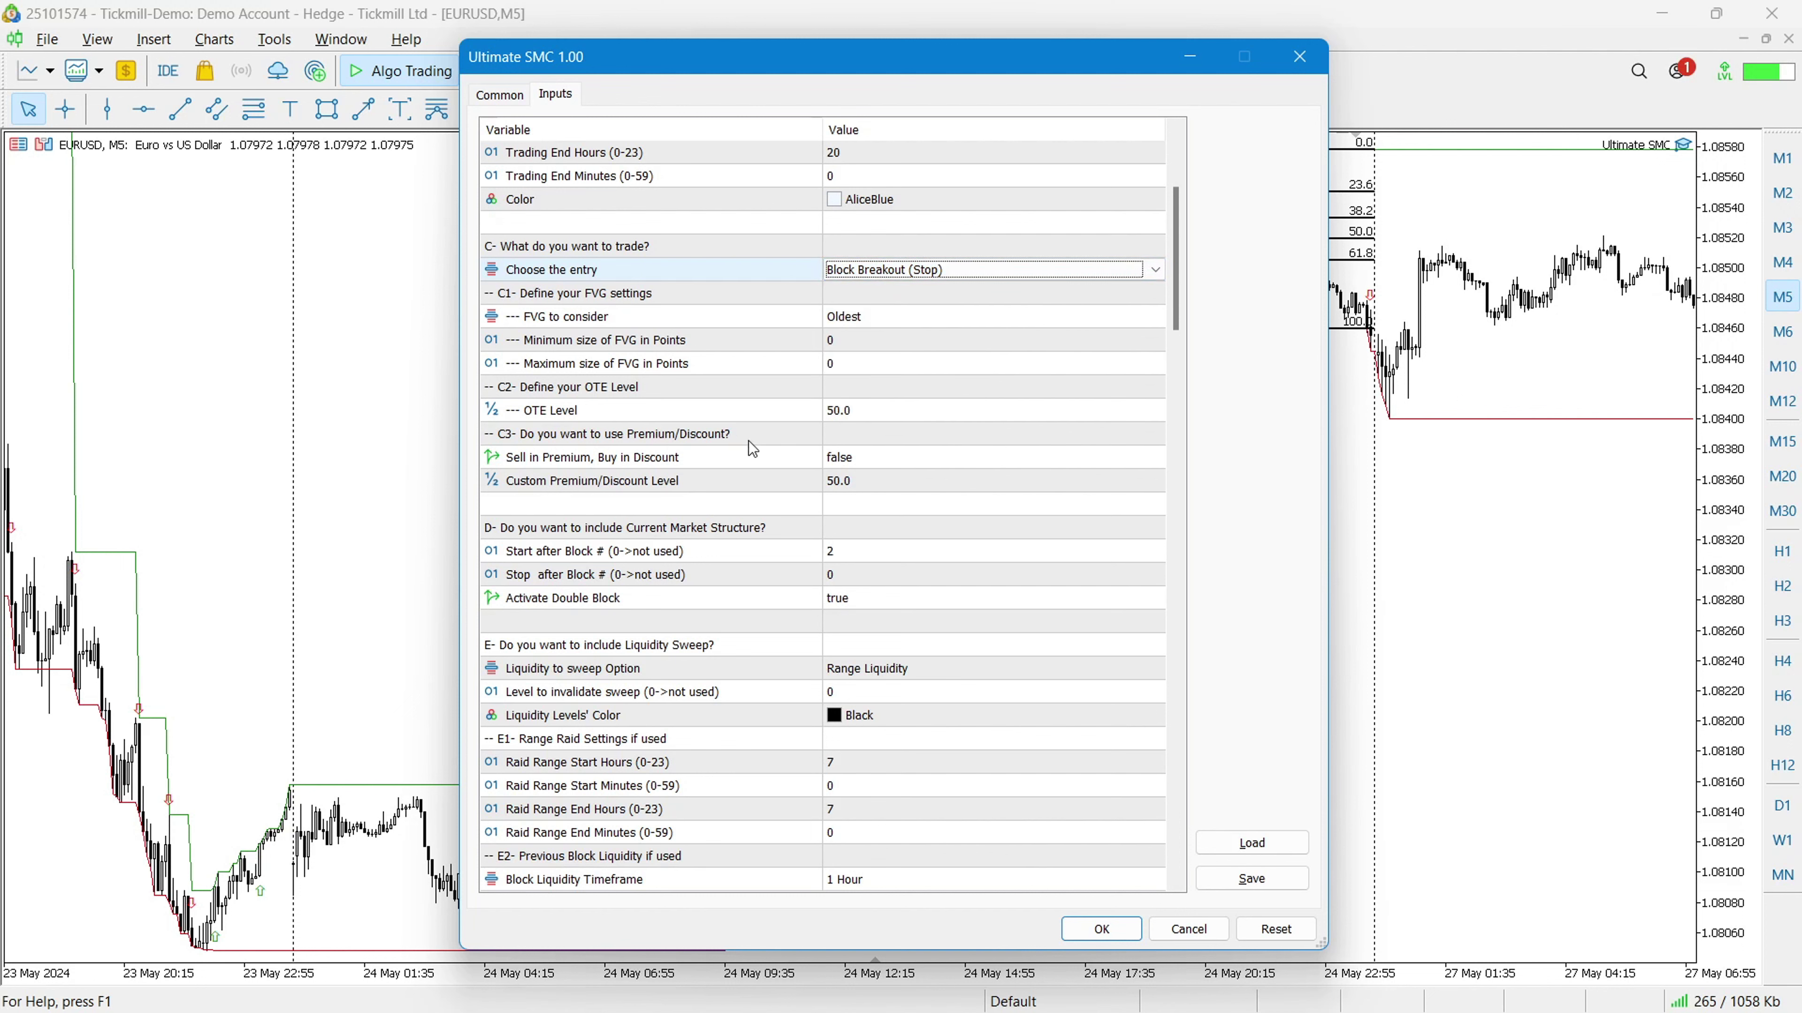
left_click(1303, 56)
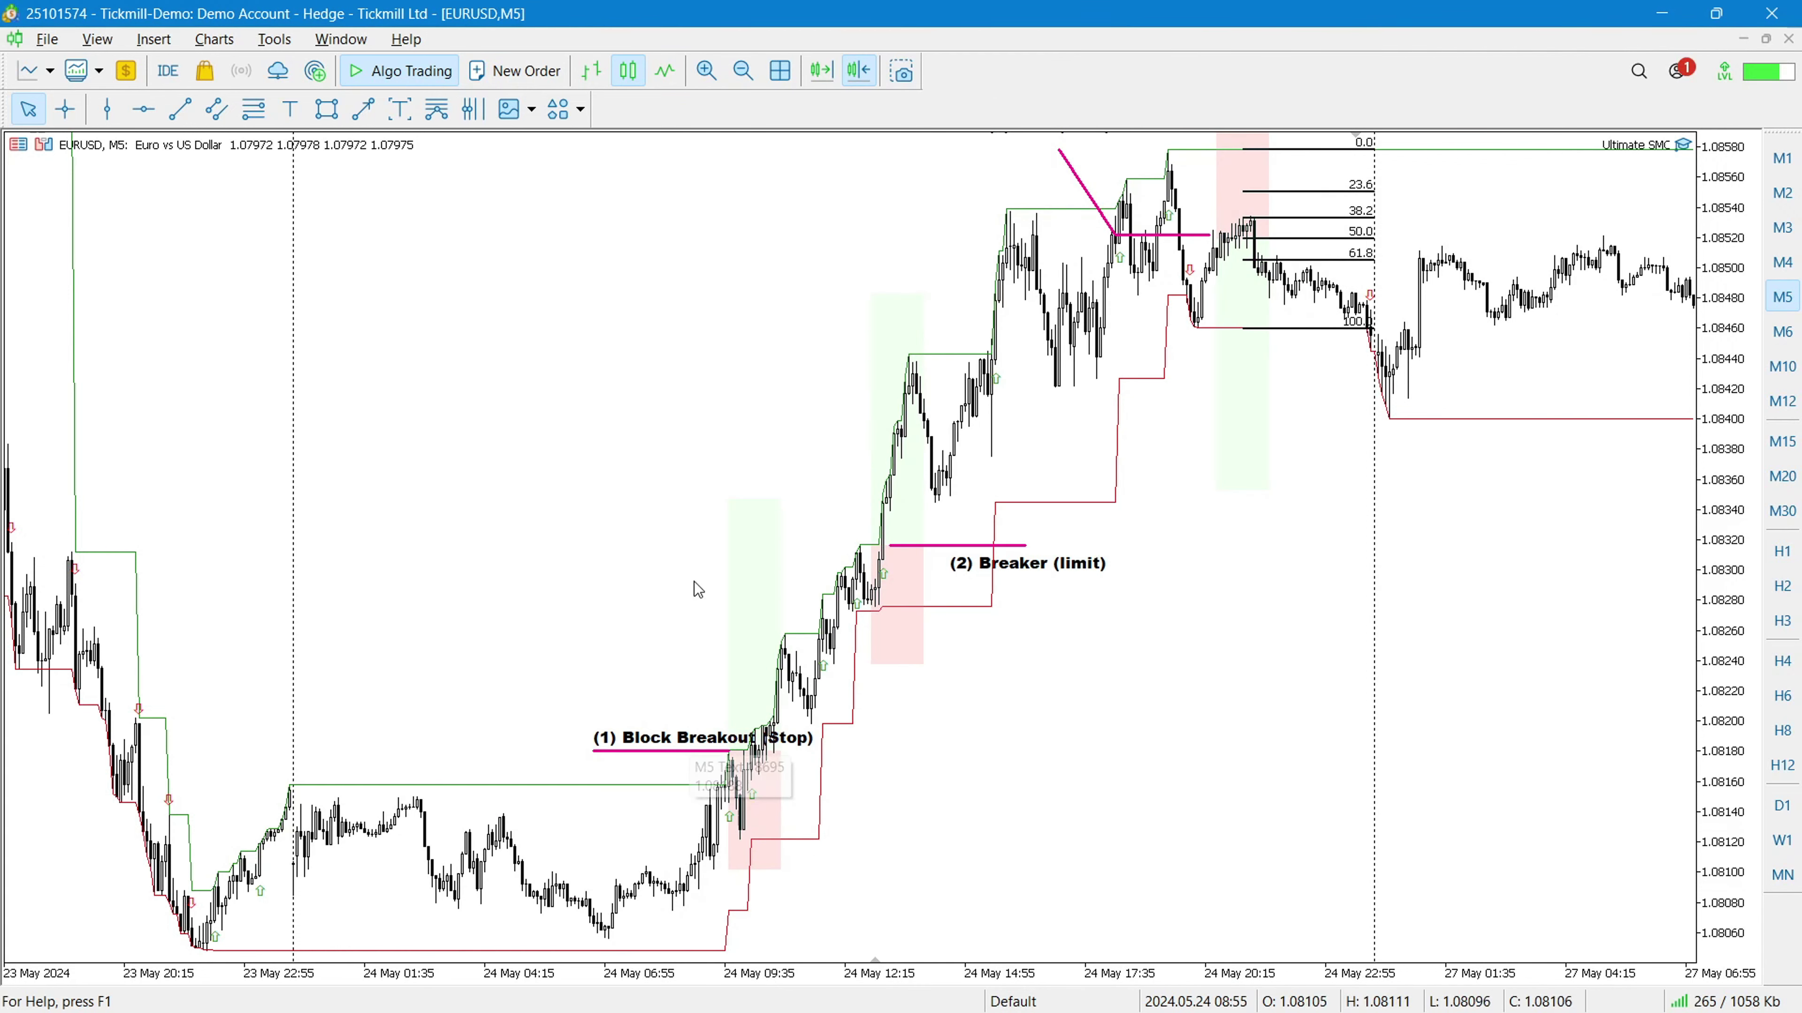
Examine the Block Breakout (Stop) and Breaker (limit) entry examples up close on the EURUSD M5 chart
left_click(711, 70)
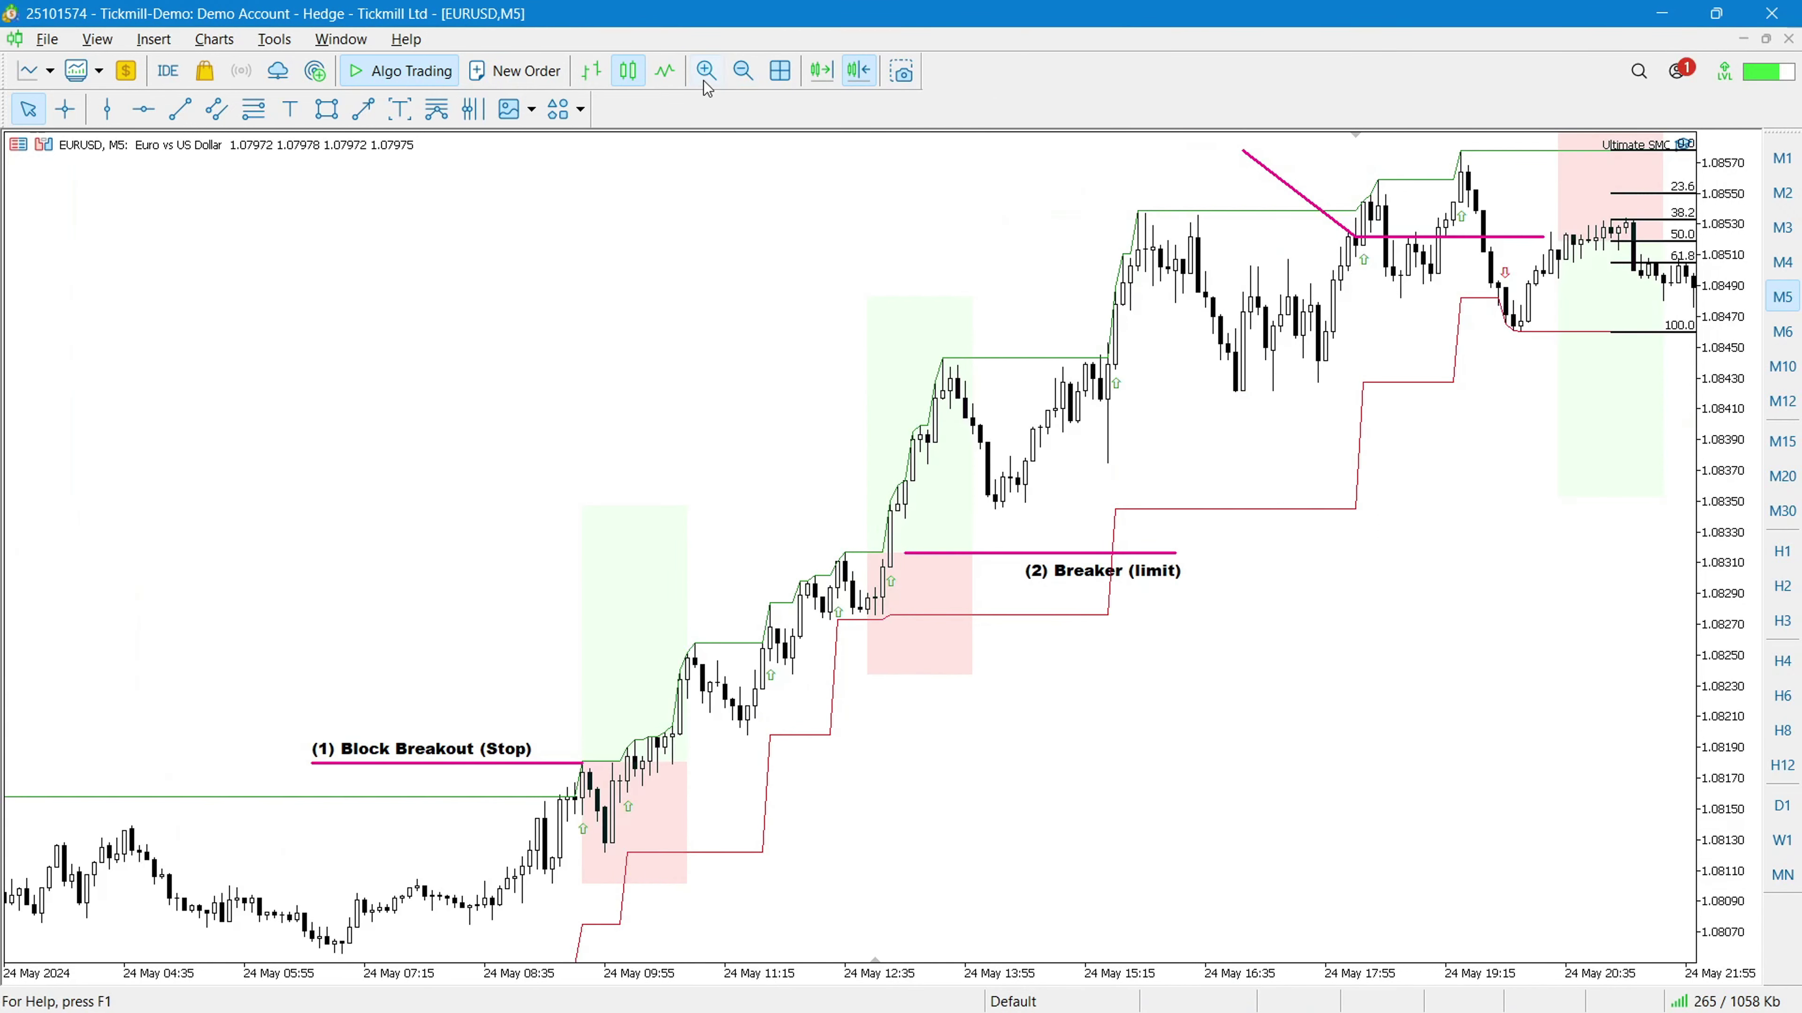
scroll(575, 354, "up", 5)
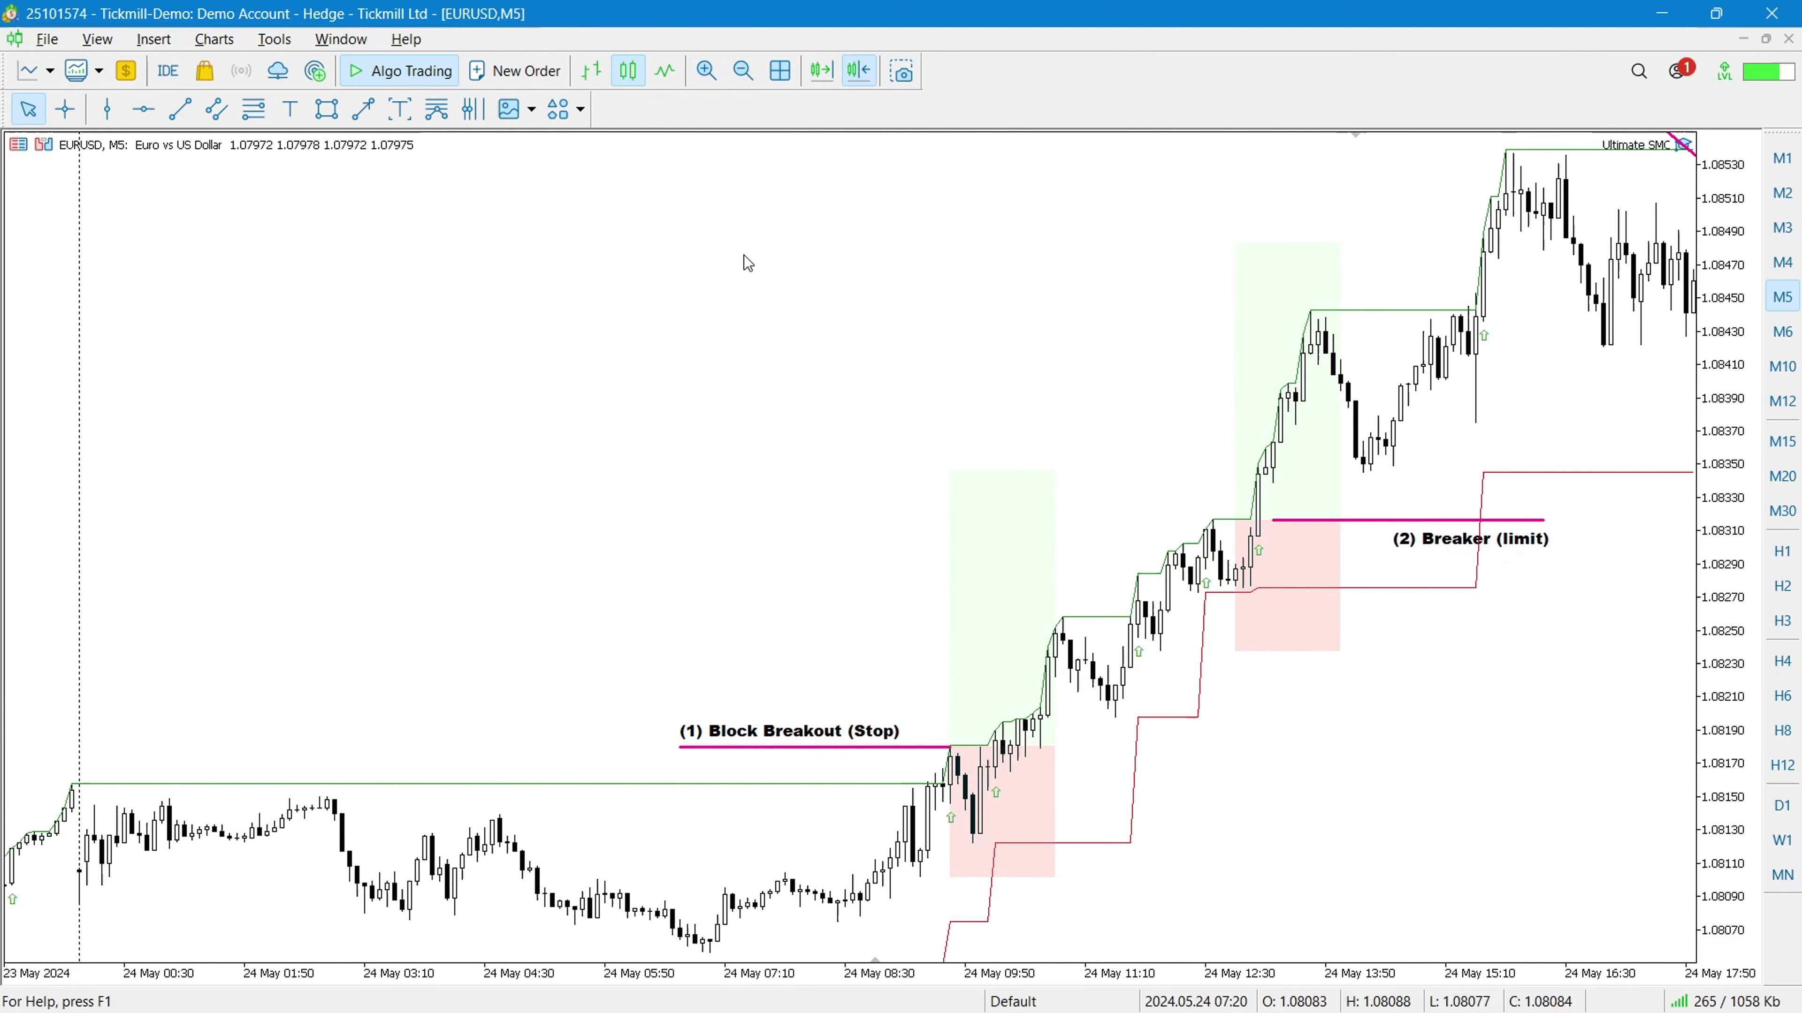
left_click(699, 70)
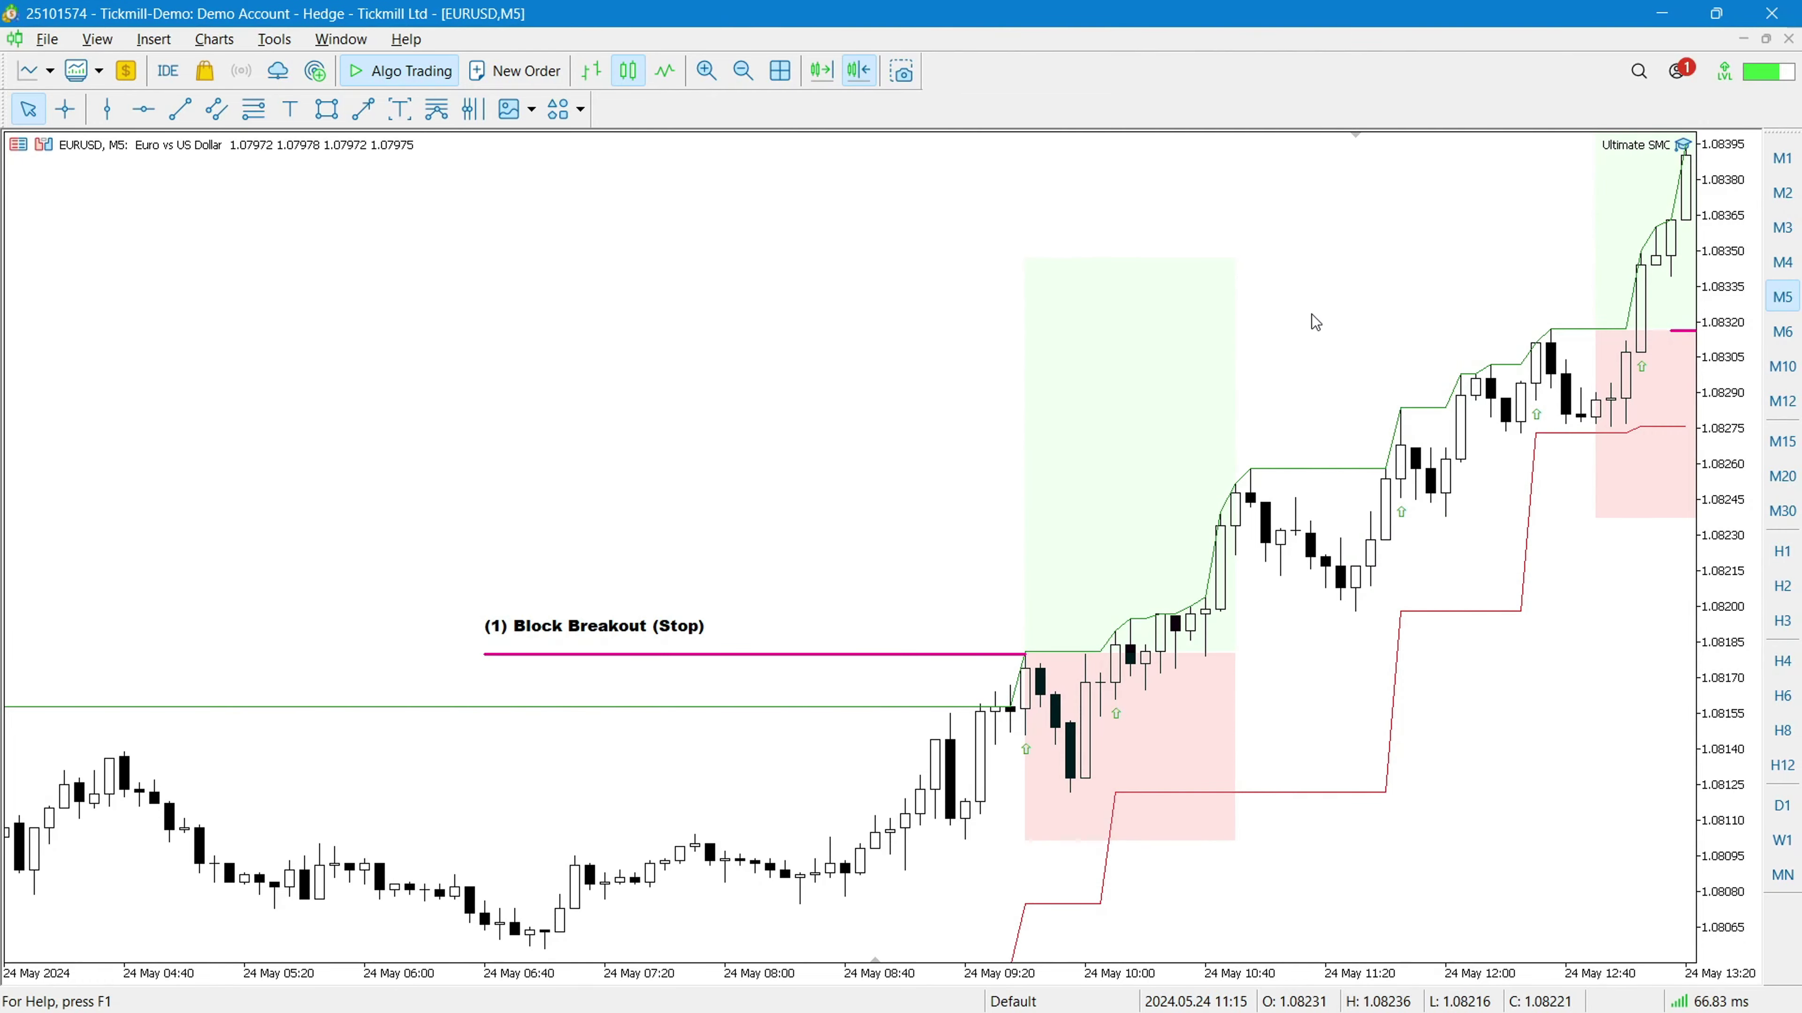
scroll(1338, 314, "down", 10)
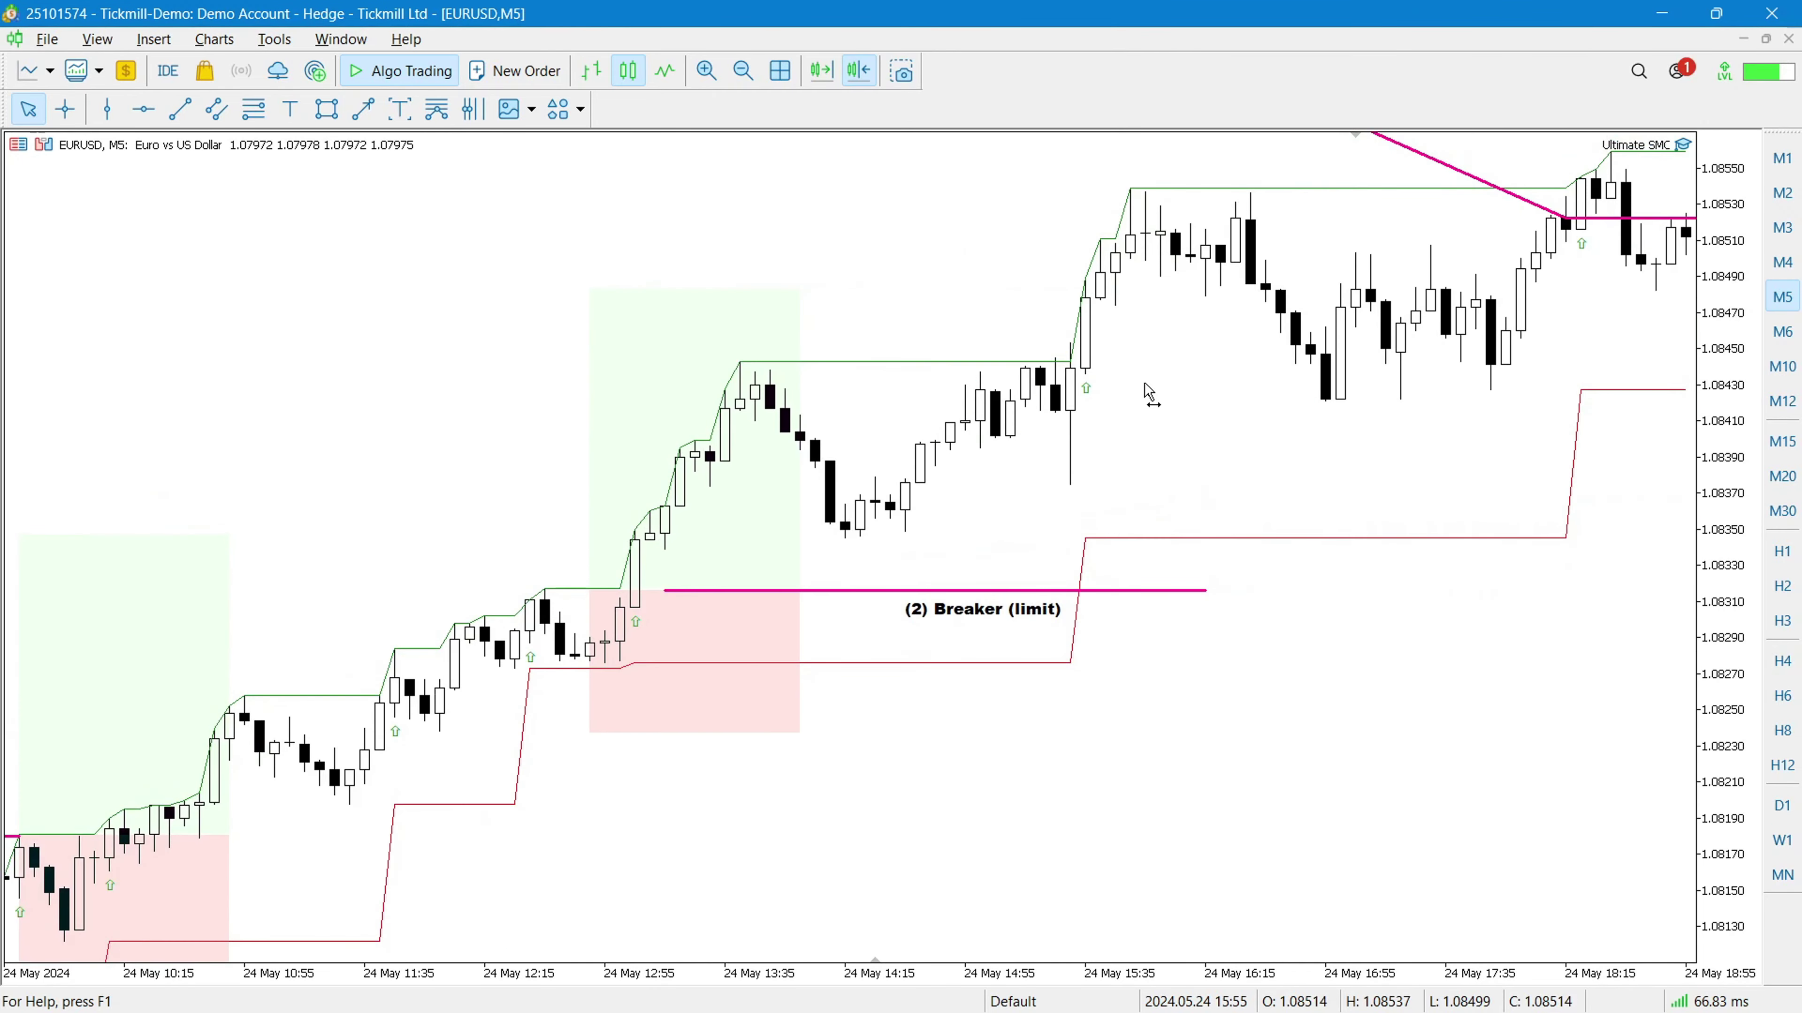
scroll(1145, 385, "down", 3)
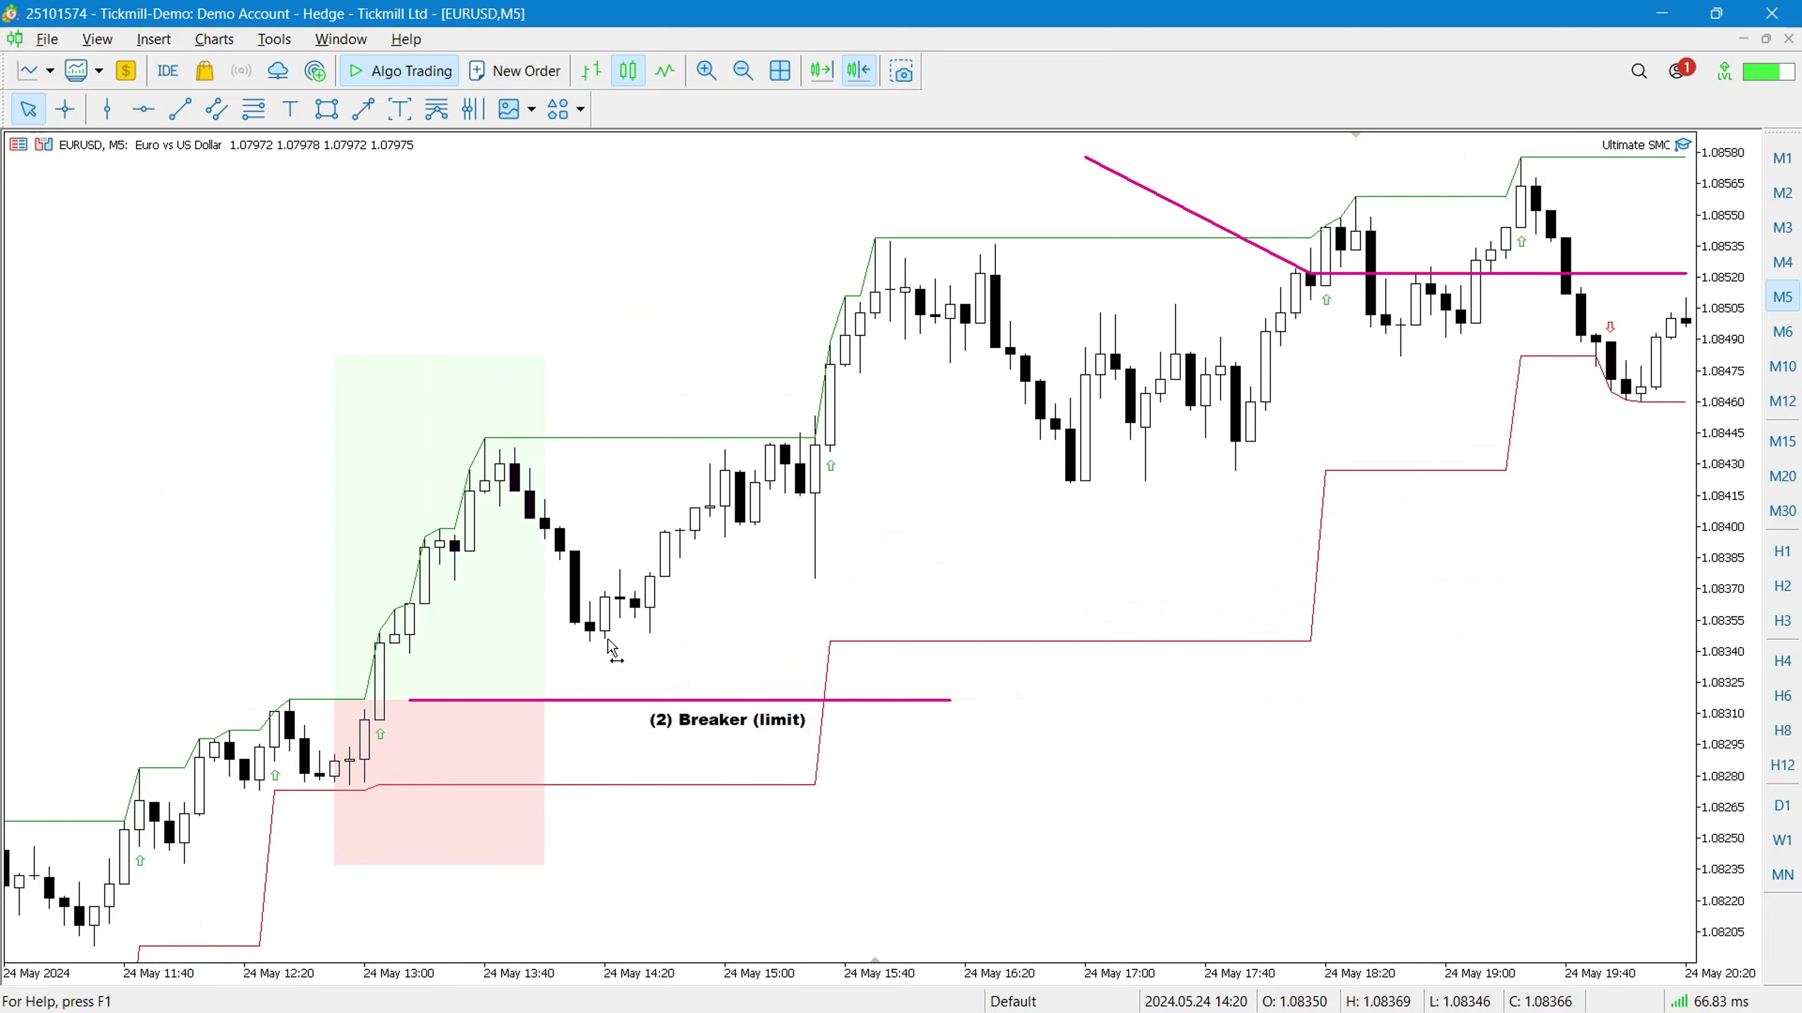
scroll(603, 640, "up", 4)
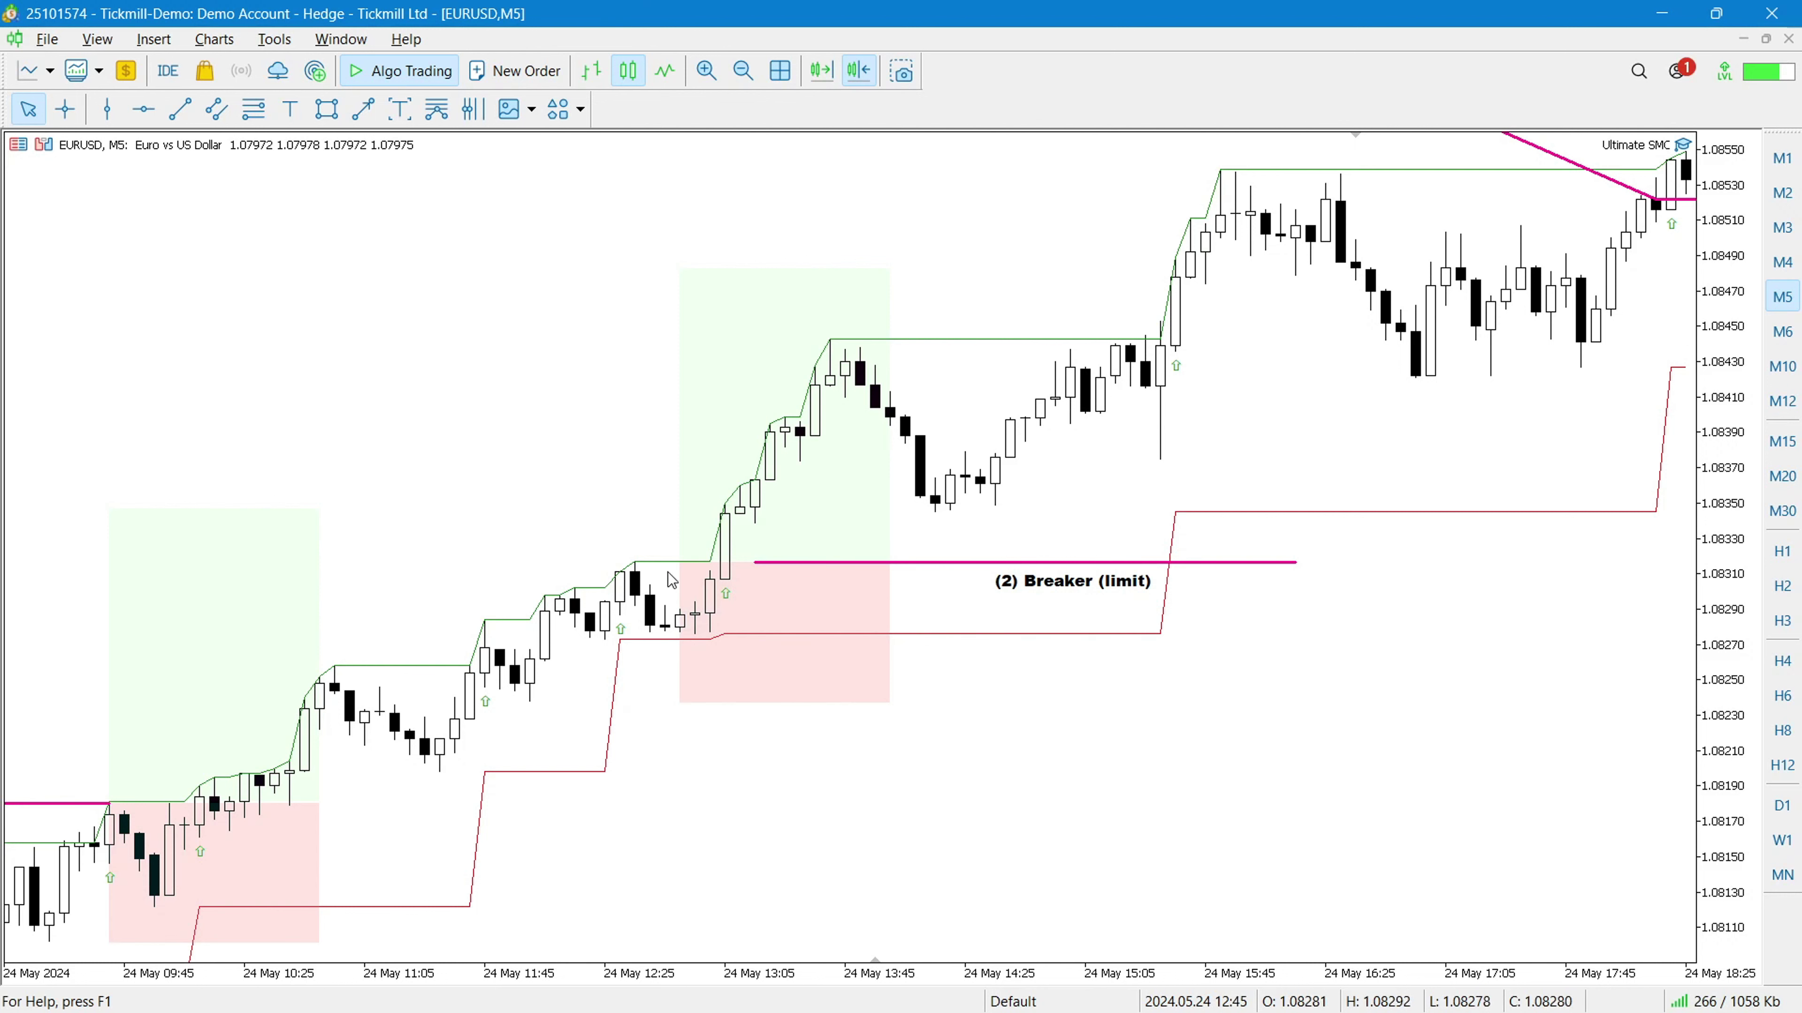
middle_click(692, 702)
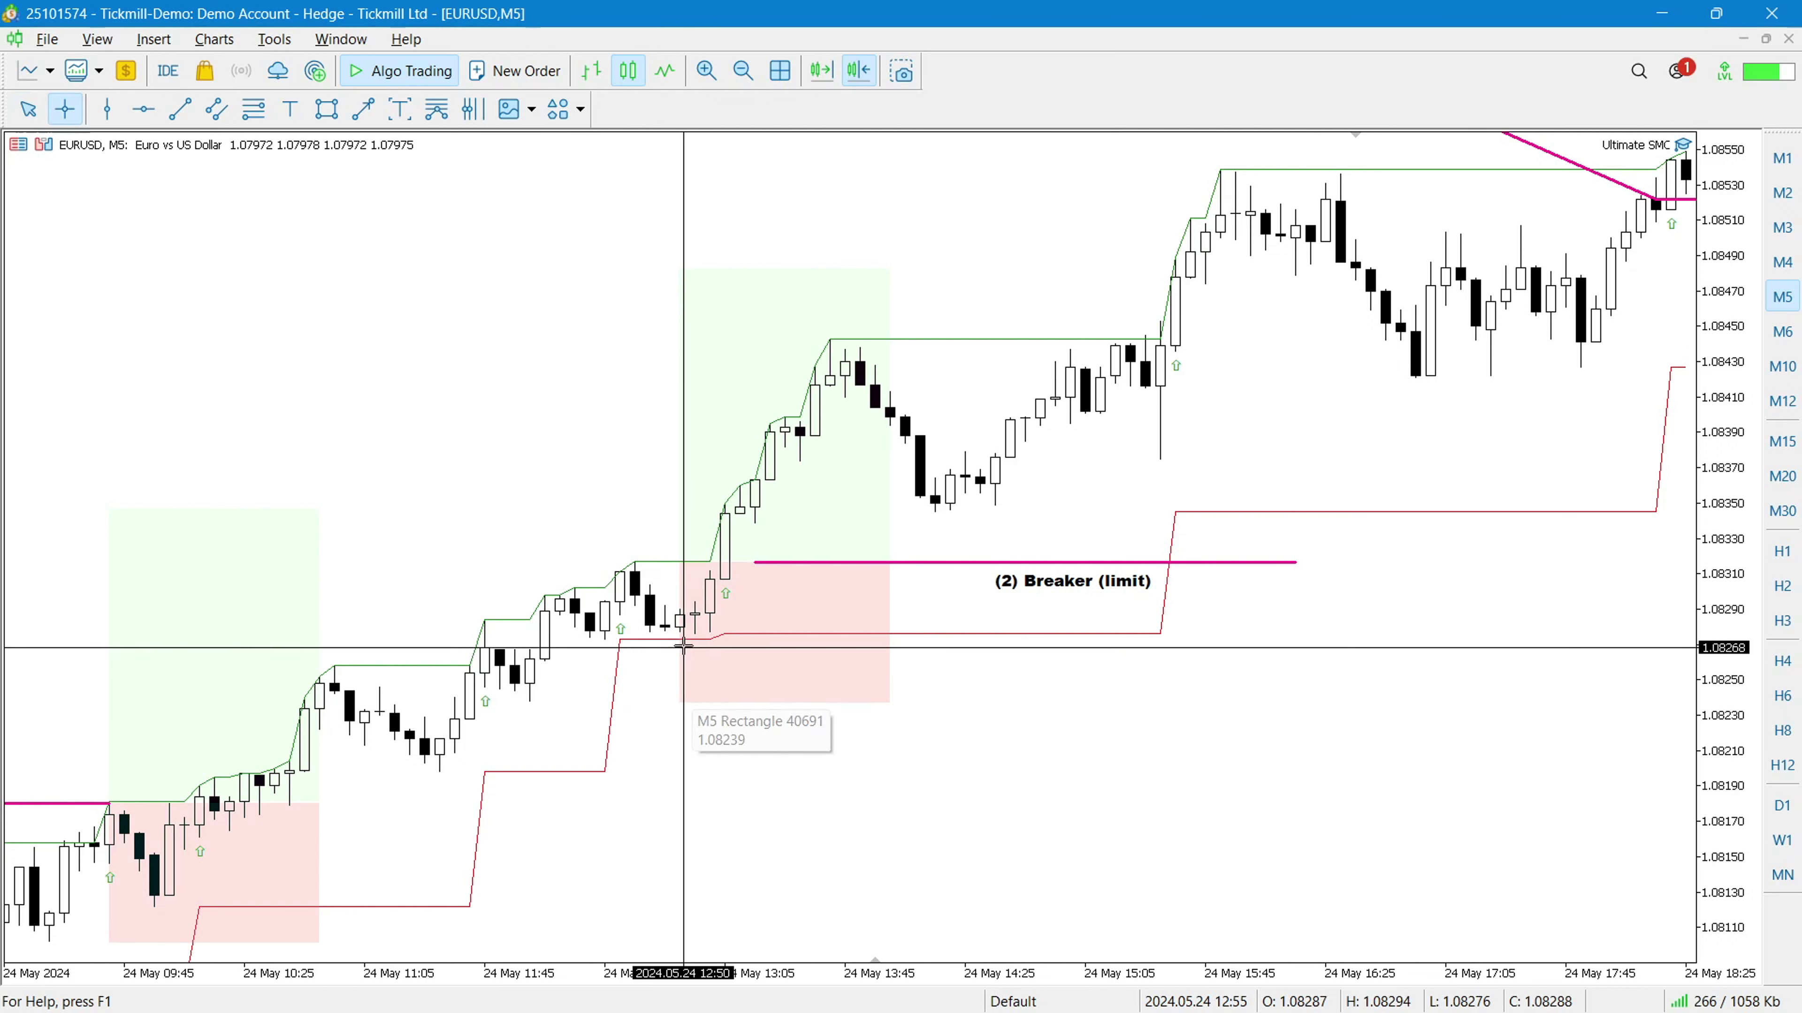
middle_click(639, 563)
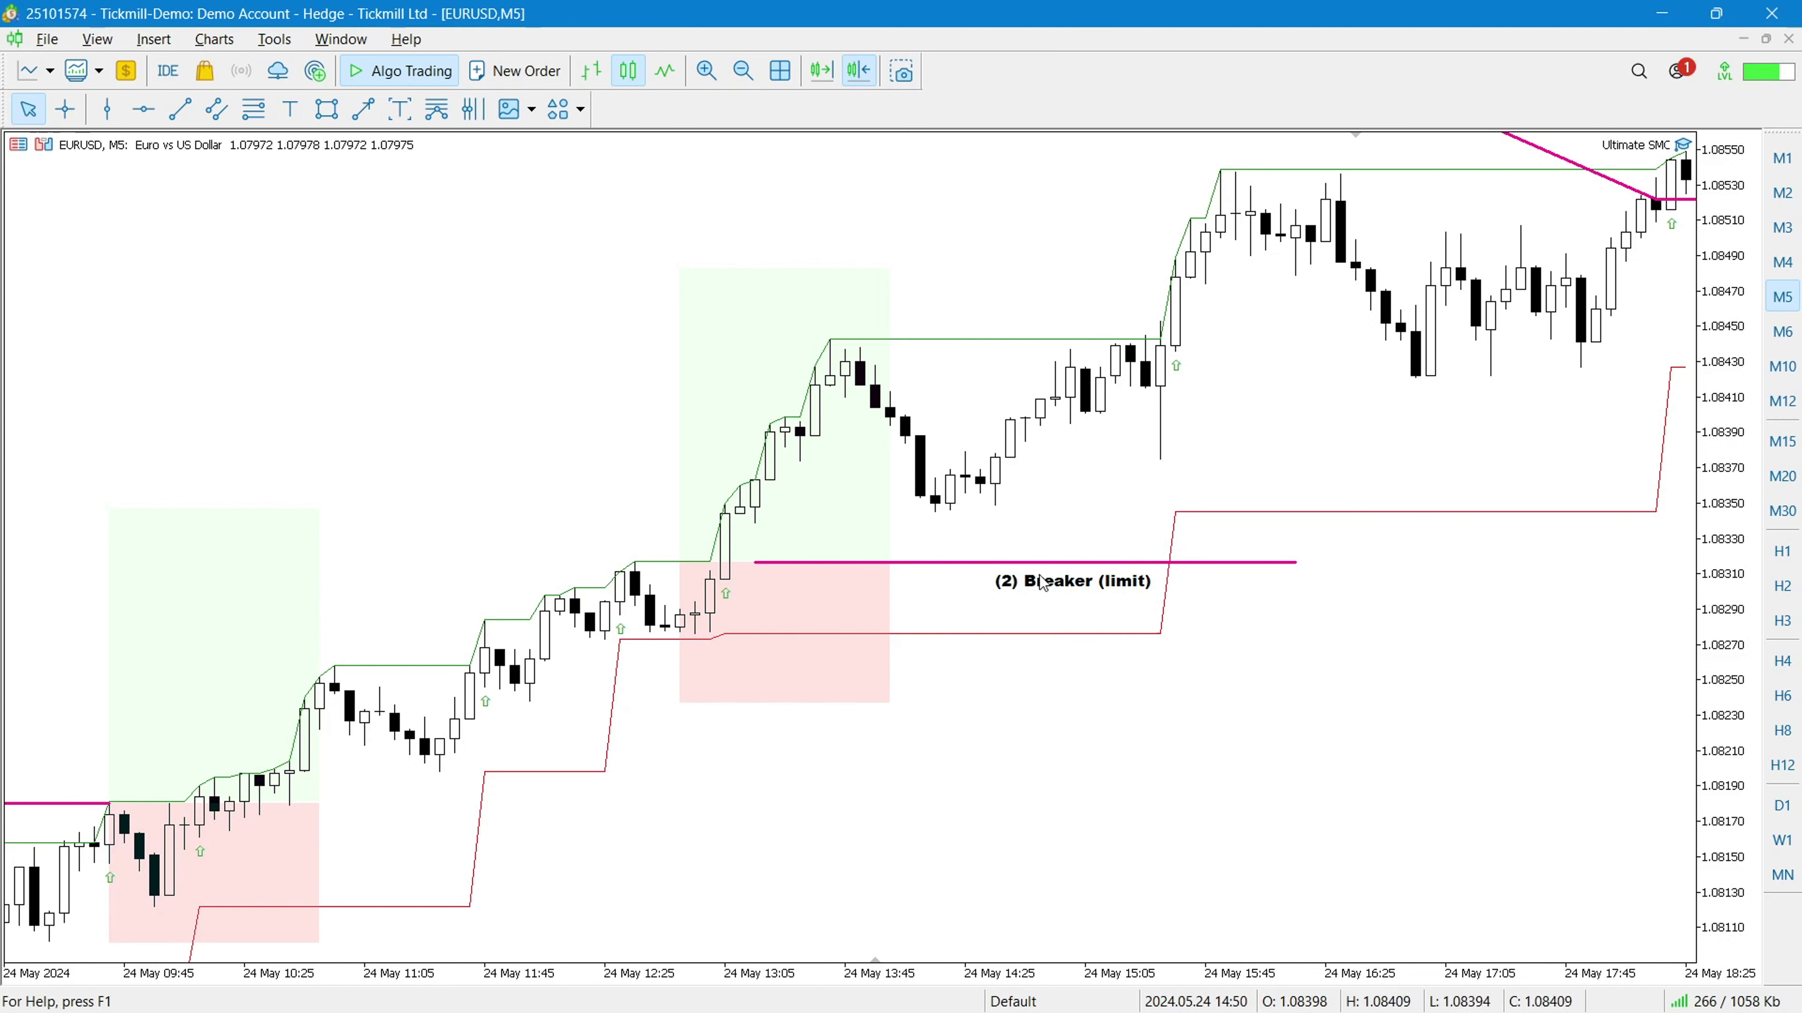
Draw a small rectangle over the bullish candle breaking upward at the start of the Breaker (limit) line
left_click(326, 110)
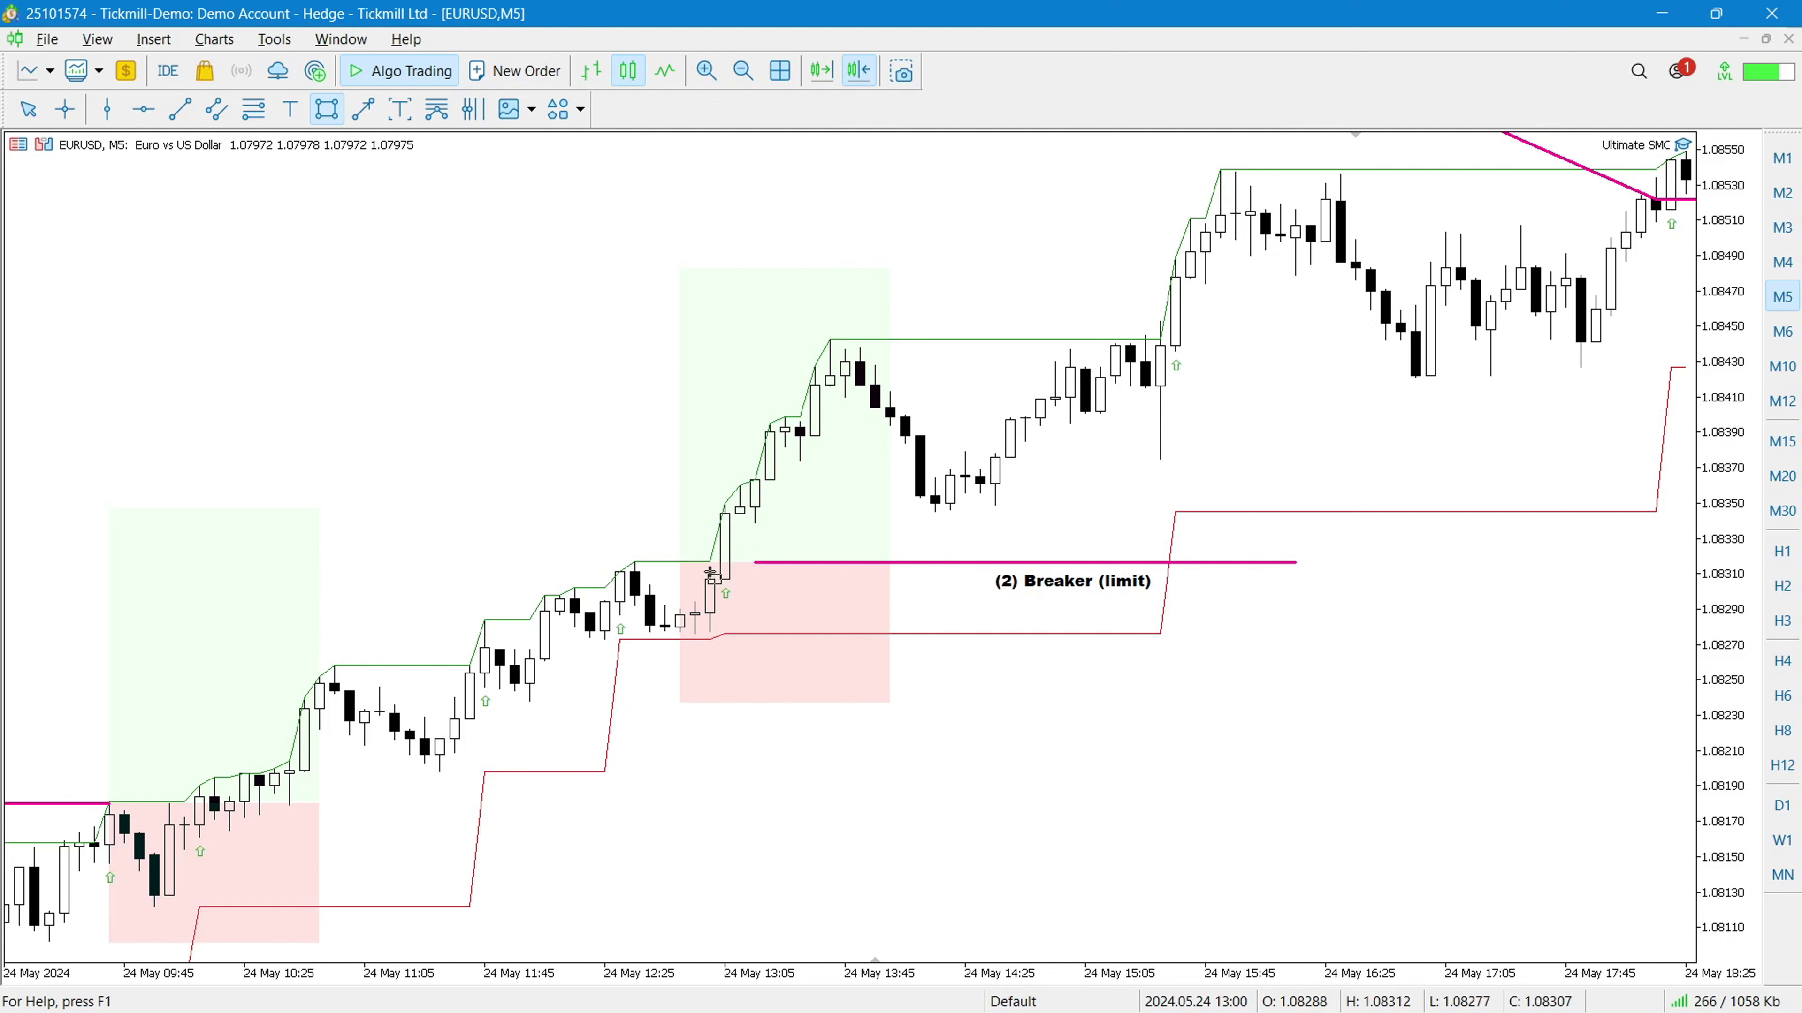
left_click_drag(710, 572, 740, 518)
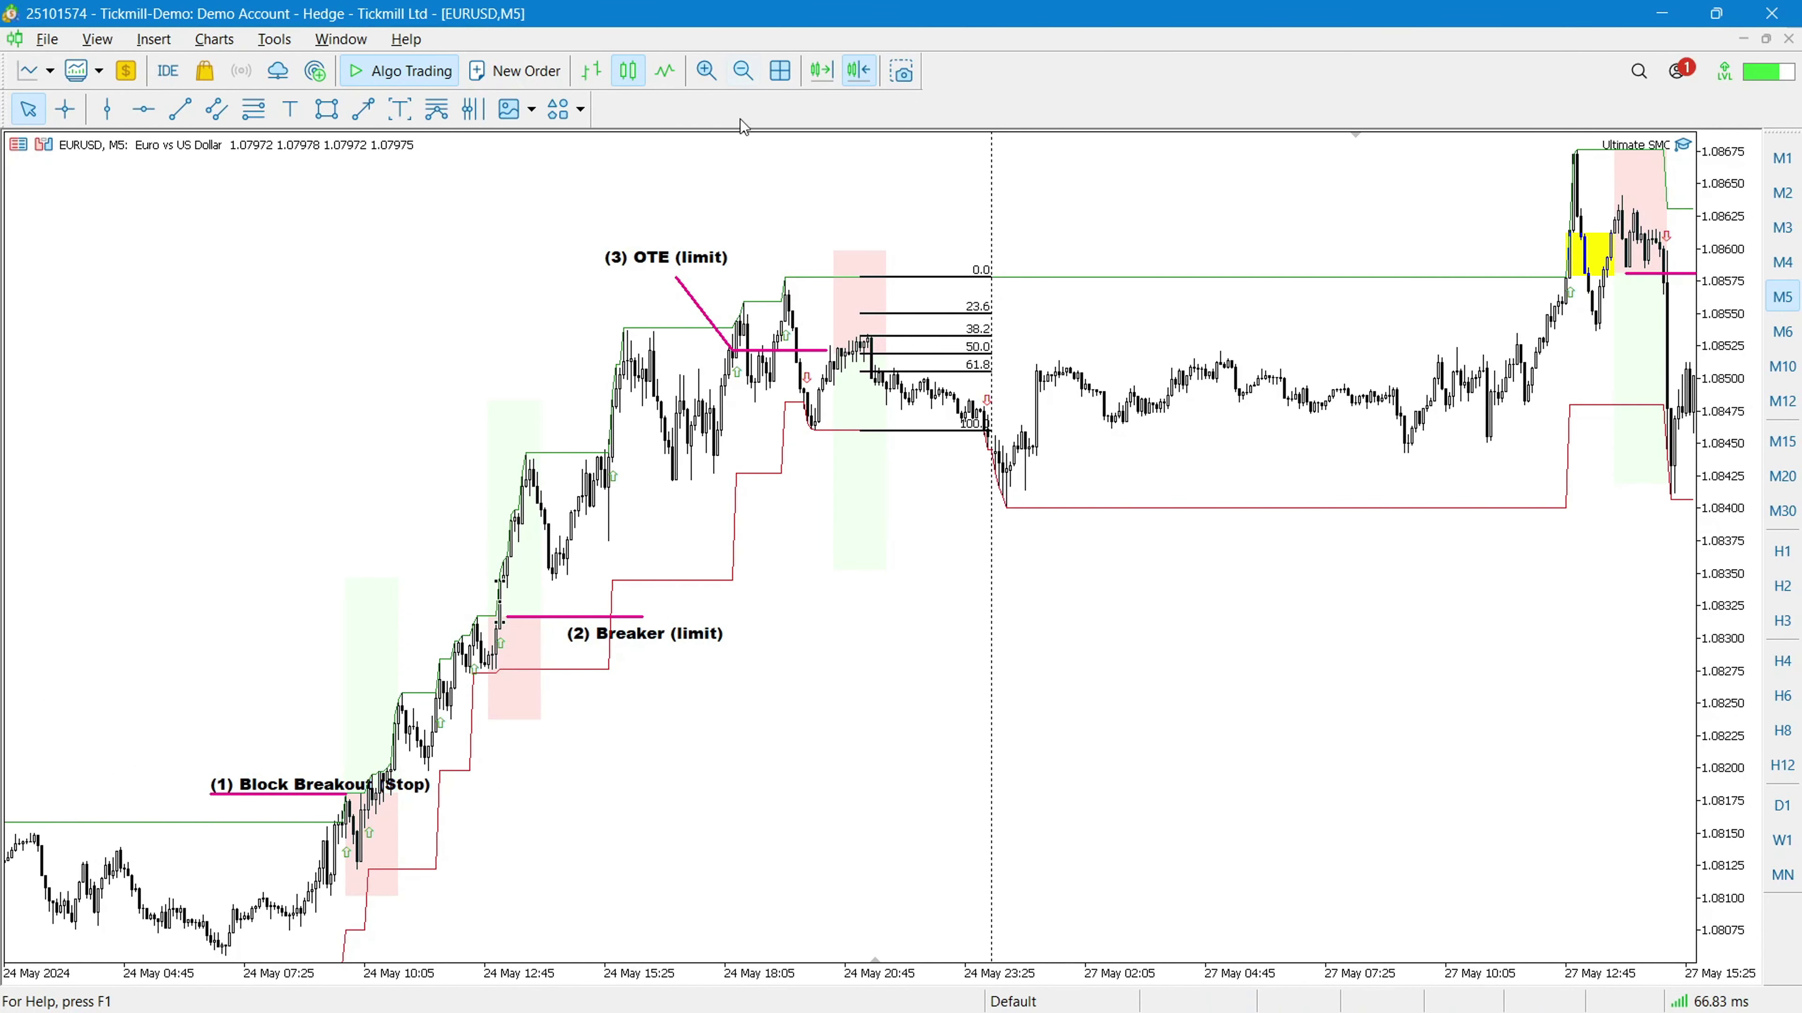
Draw a small rectangle over the bearish candle falling through the OTE (limit) line after the swing high
mouse_move(819, 431)
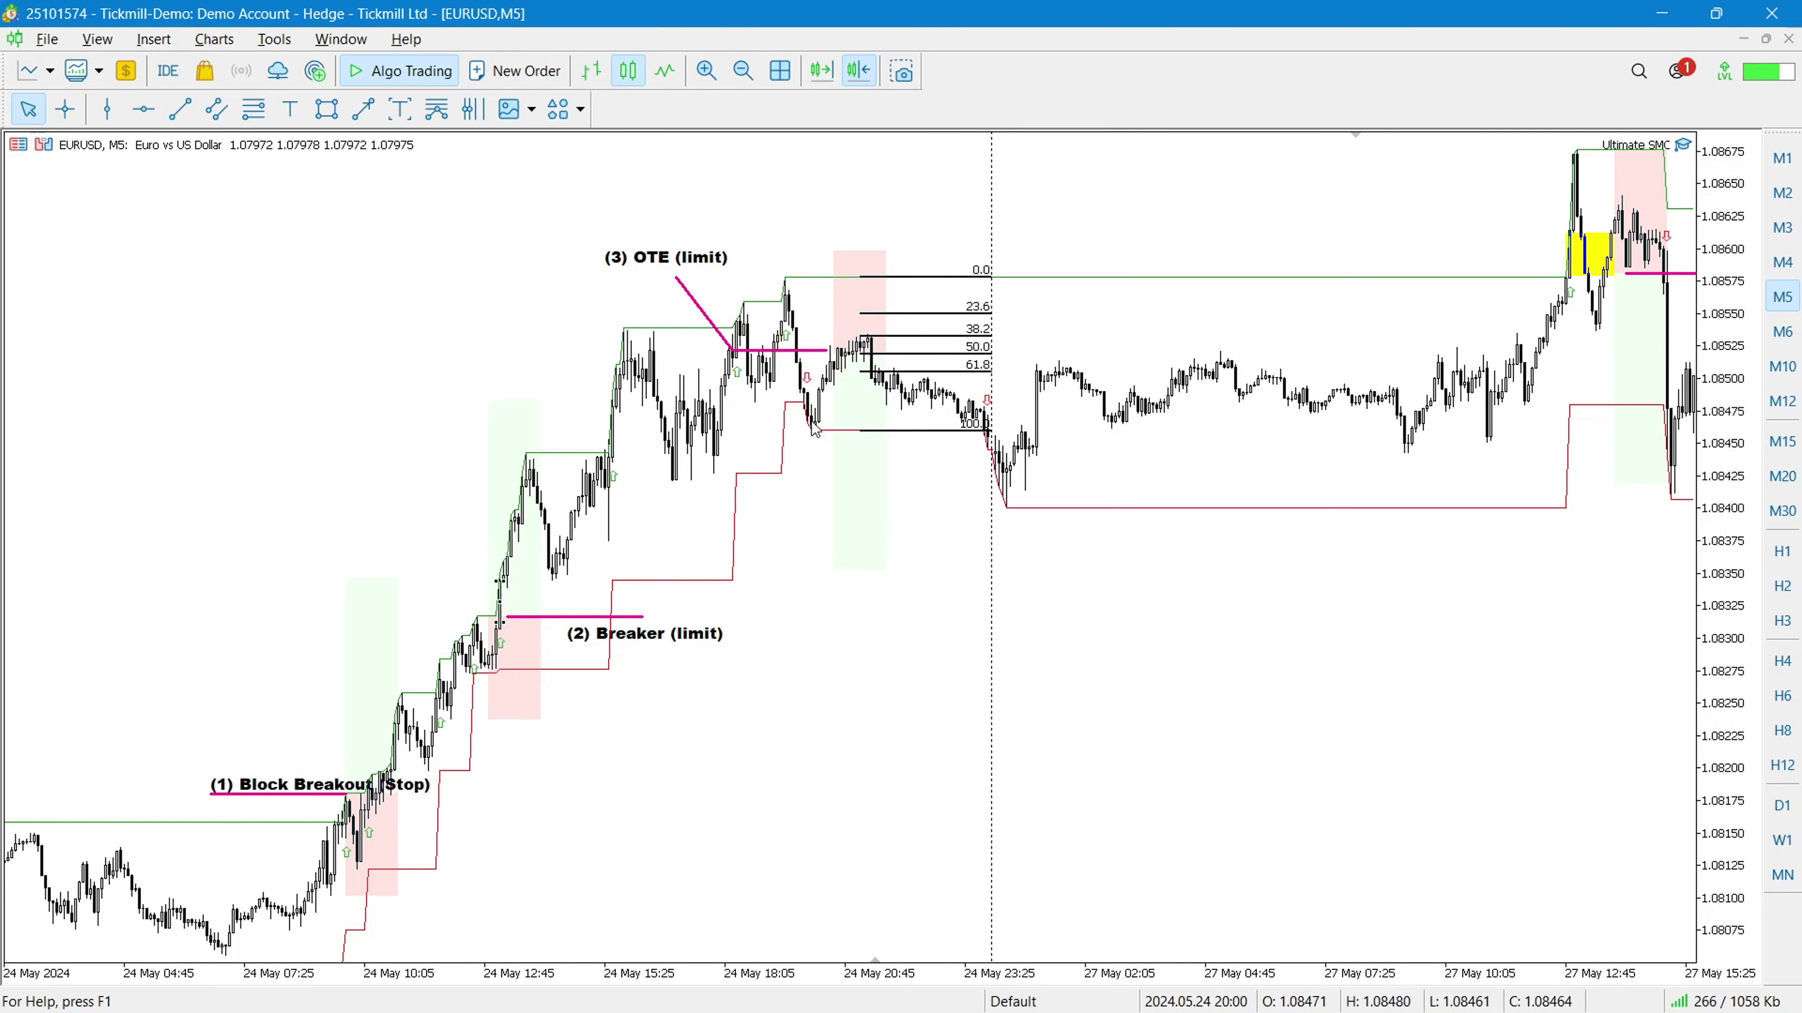
mouse_move(854, 361)
left_click(719, 76)
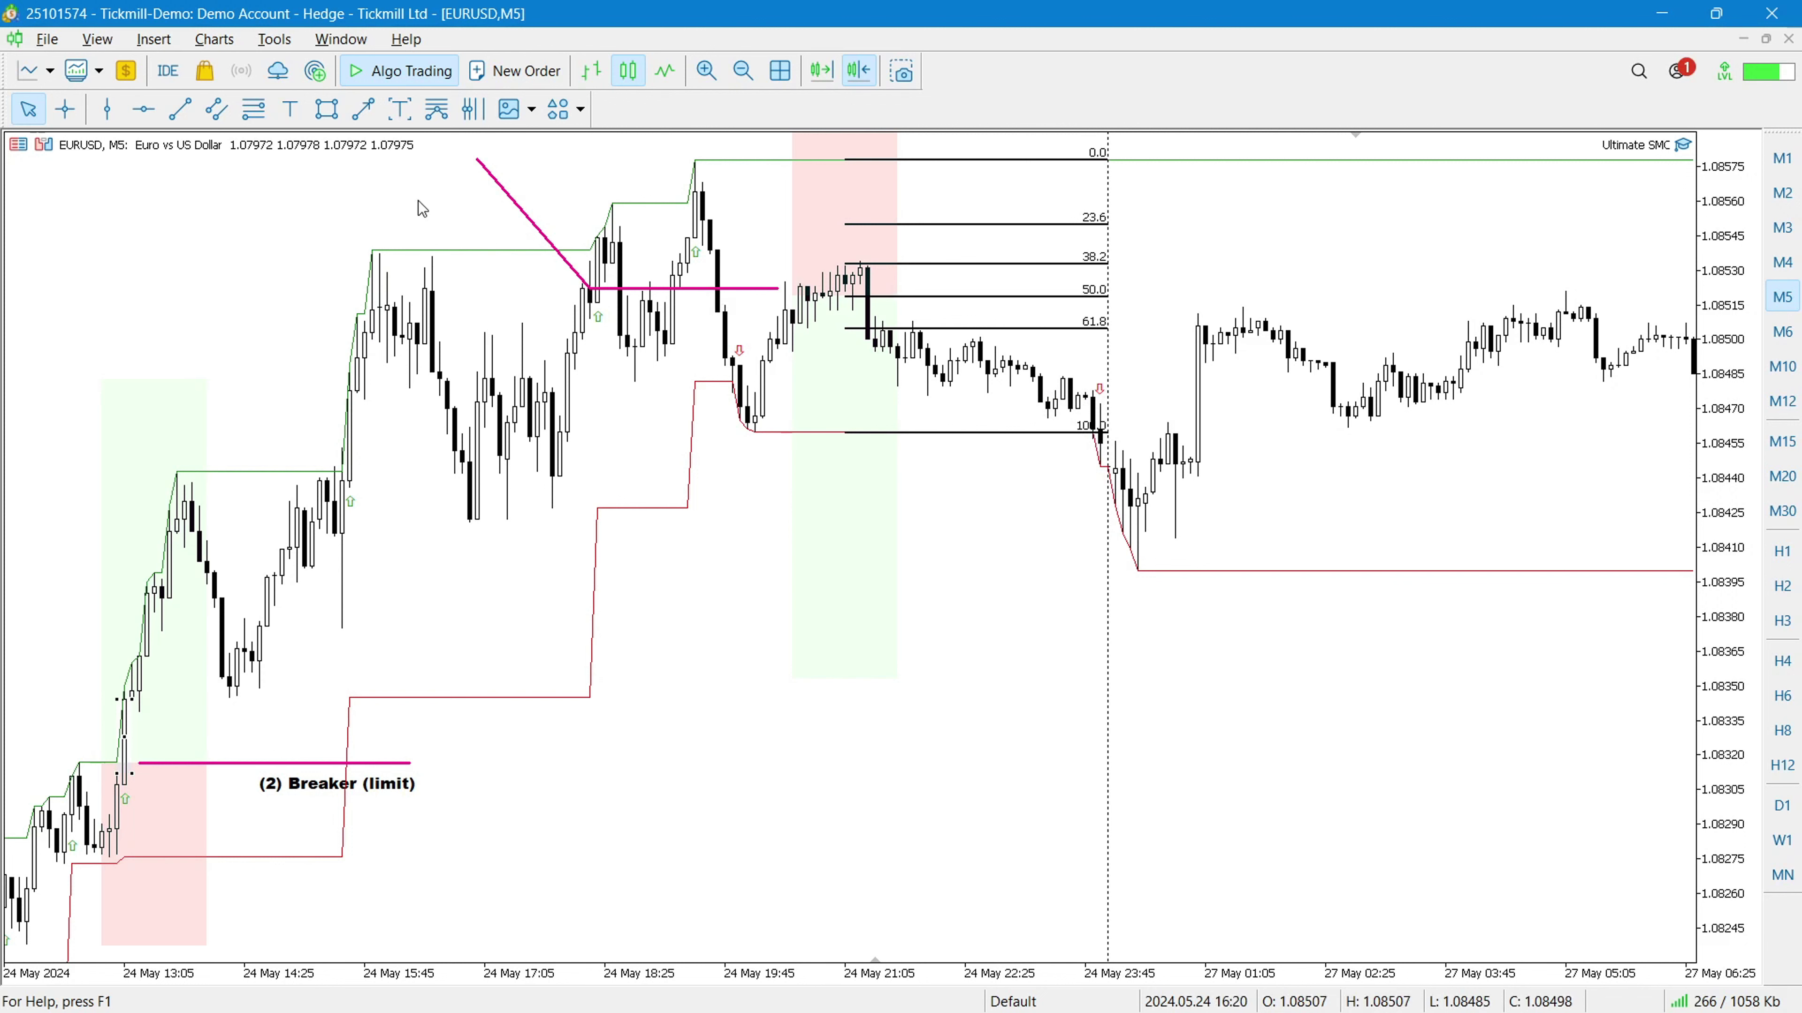
left_click(334, 115)
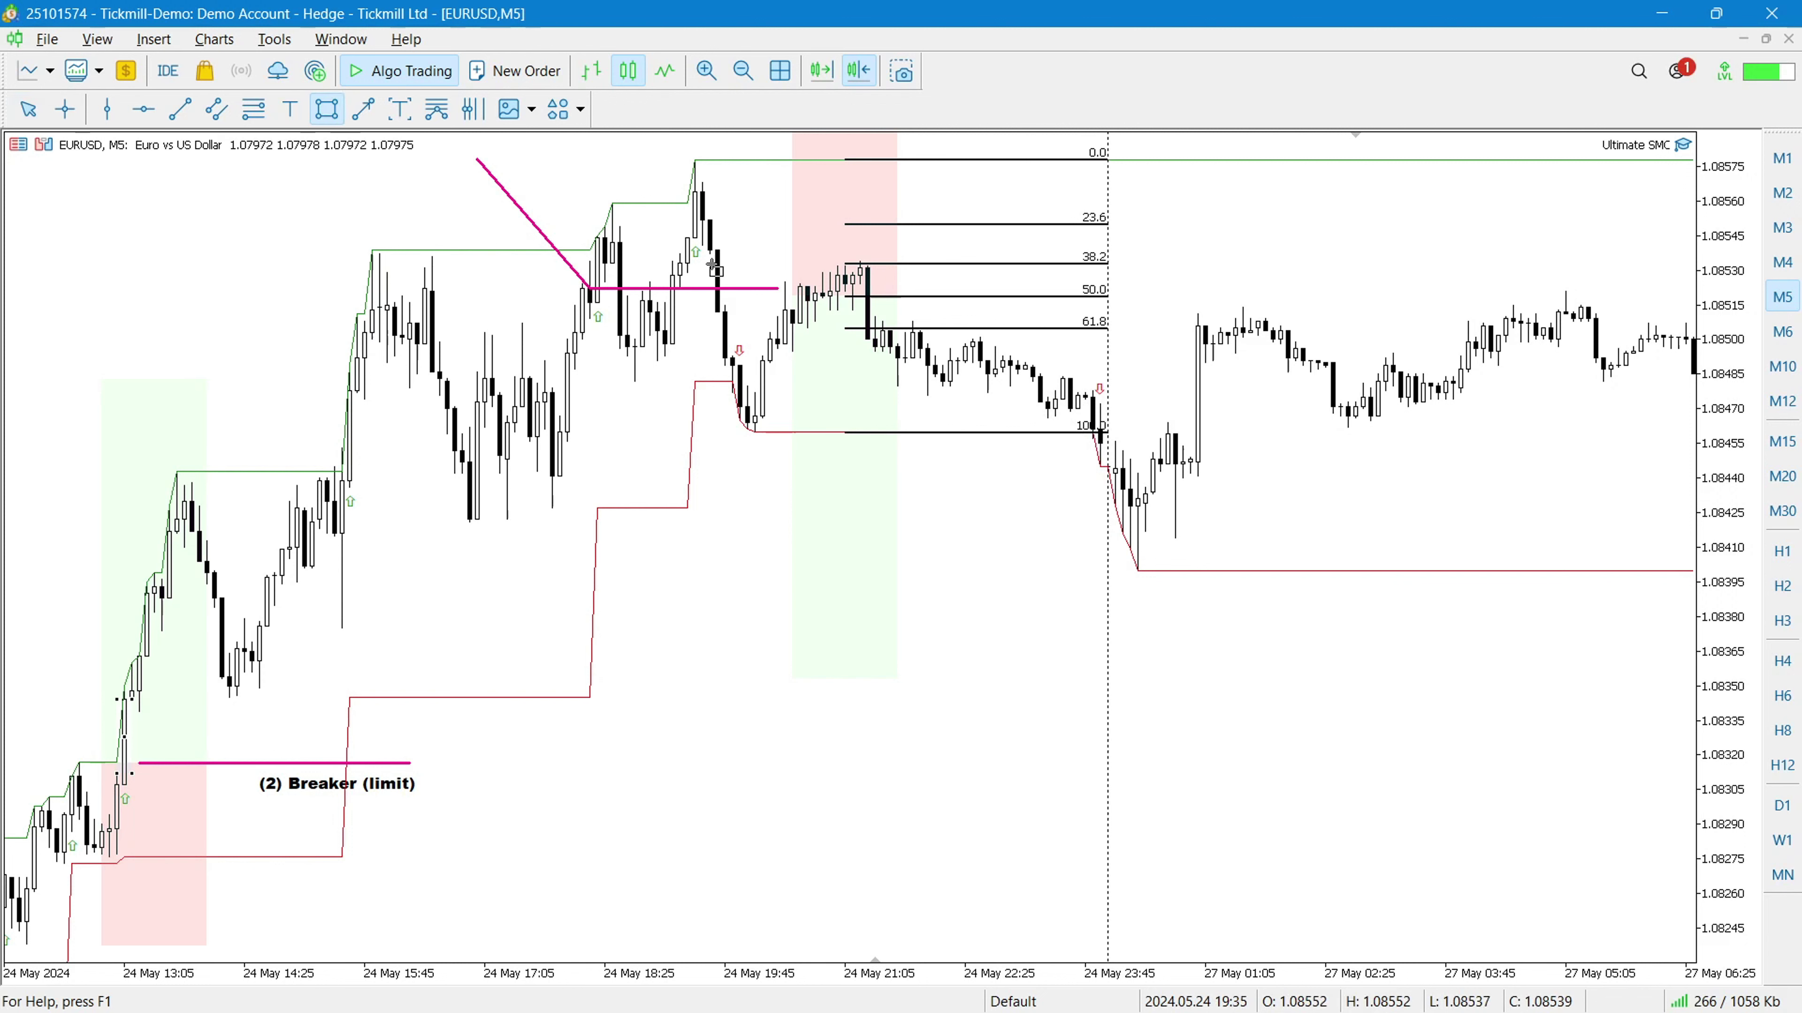
left_click_drag(711, 252, 741, 312)
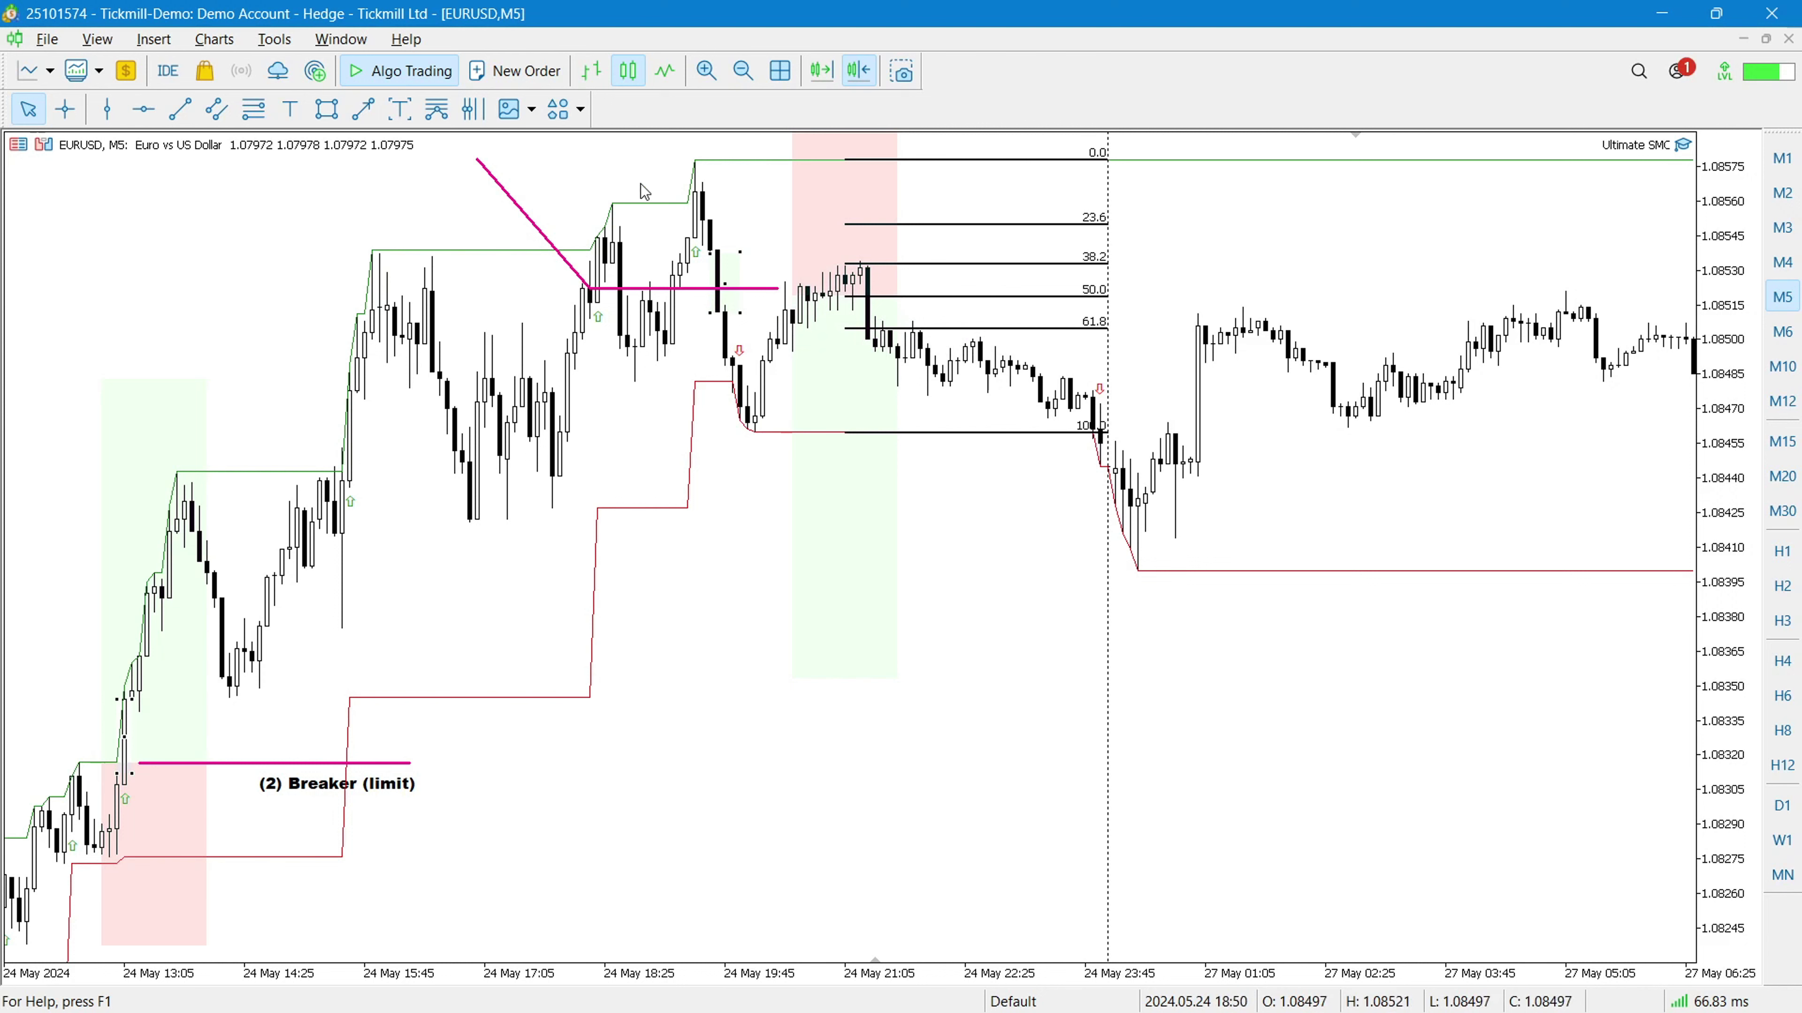
Examine the Inversed FVG (limit) entry example around the yellow gap zone on 27 May
left_click(742, 71)
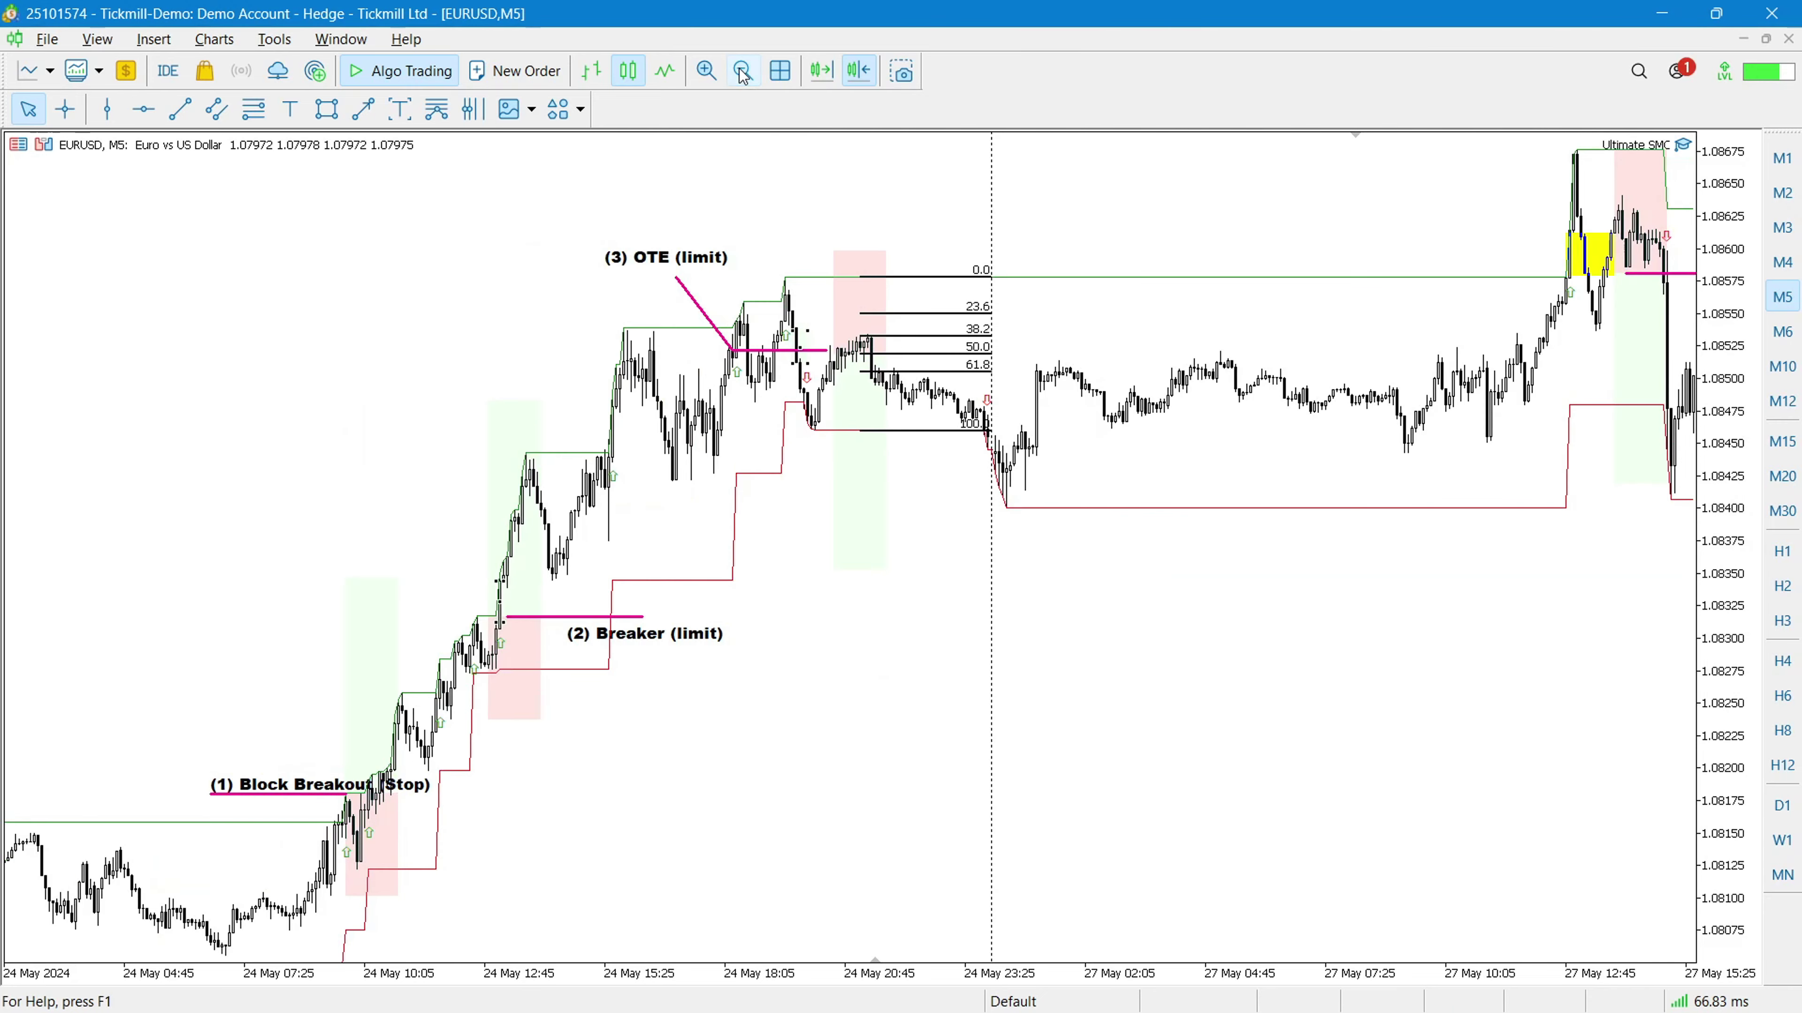
left_click_drag(1272, 194, 768, 257)
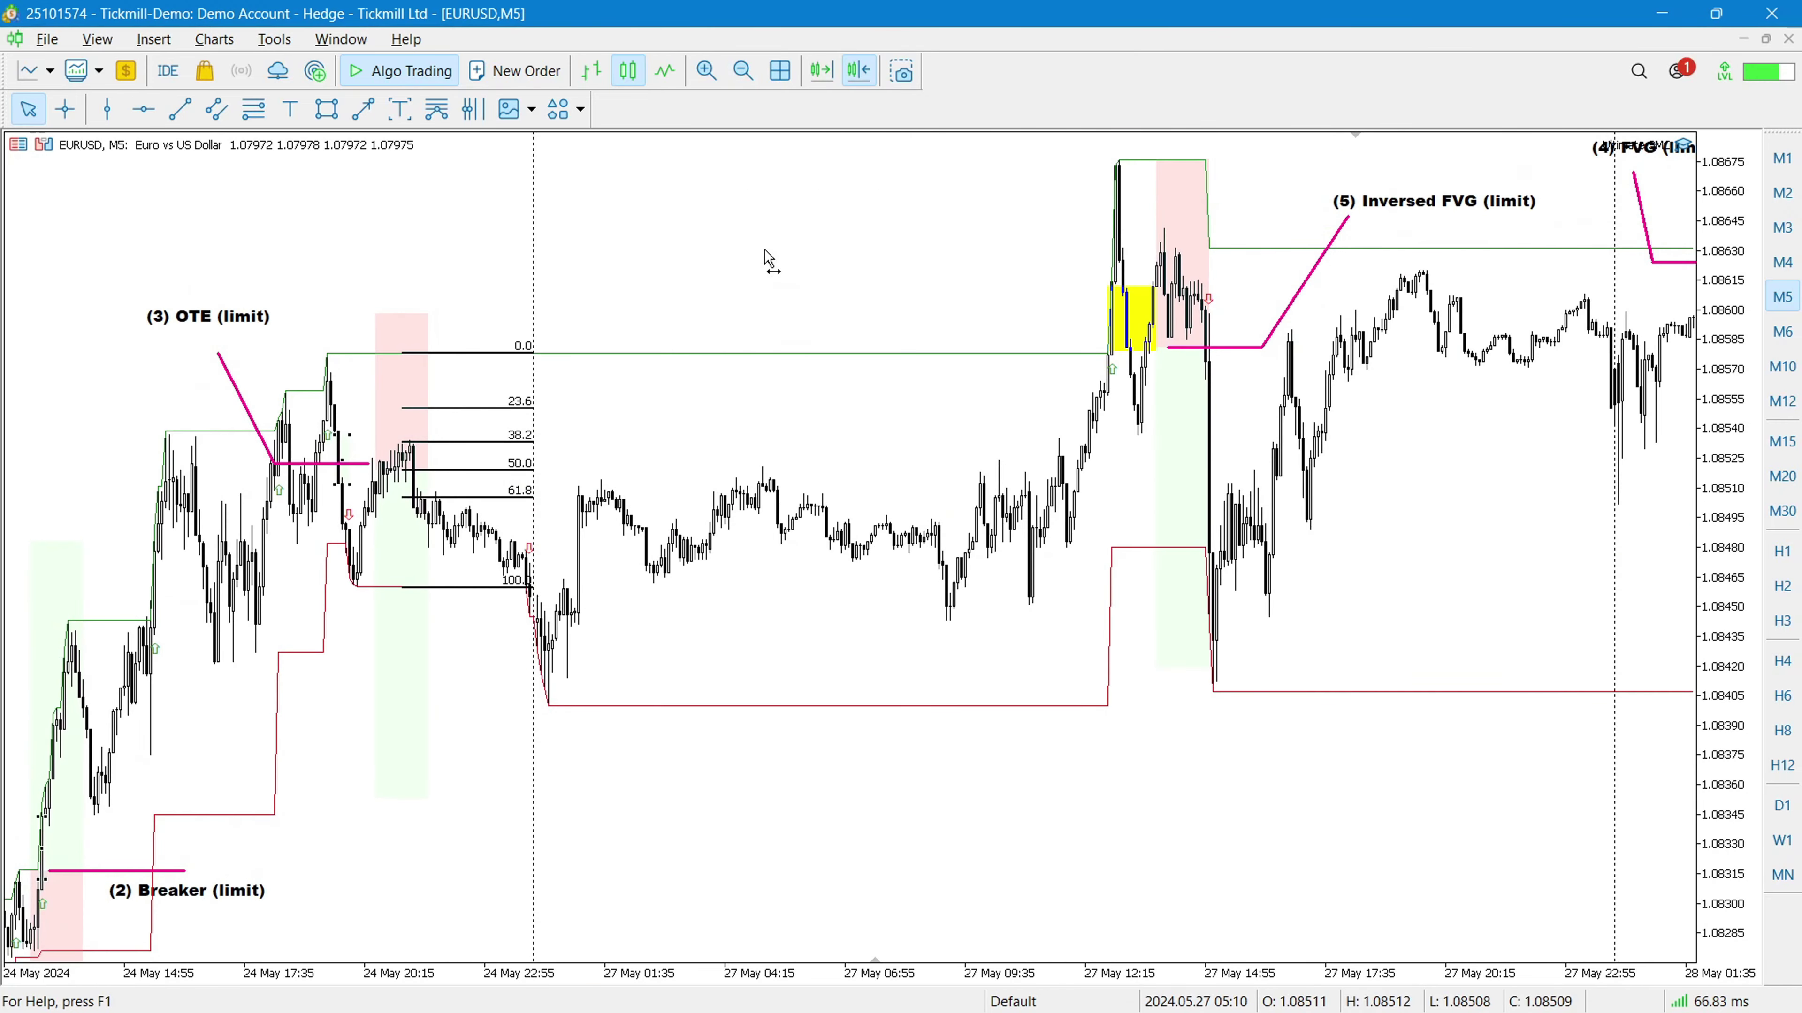
left_click(709, 77)
left_click(706, 72)
left_click_drag(1361, 389, 1346, 454)
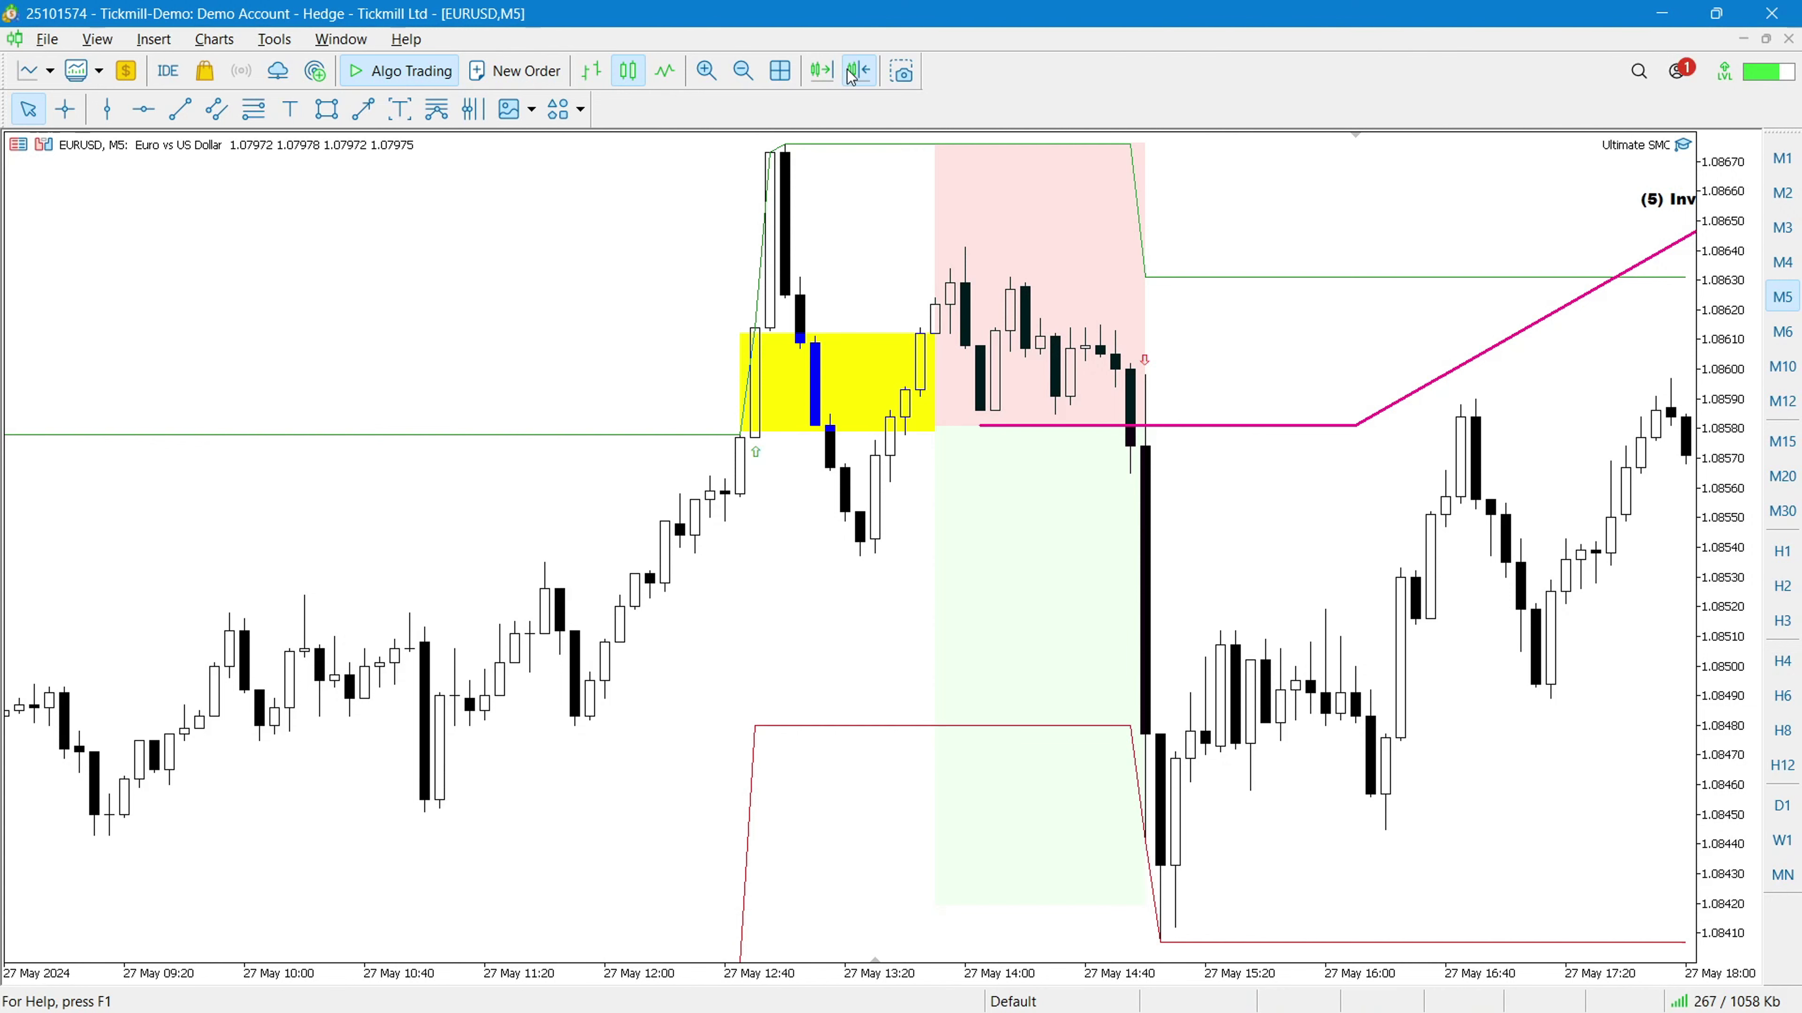
Examine the FVG (limit) entry example around the yellow gap zone on 28 May
left_click(742, 70)
left_click_drag(1448, 305, 403, 414)
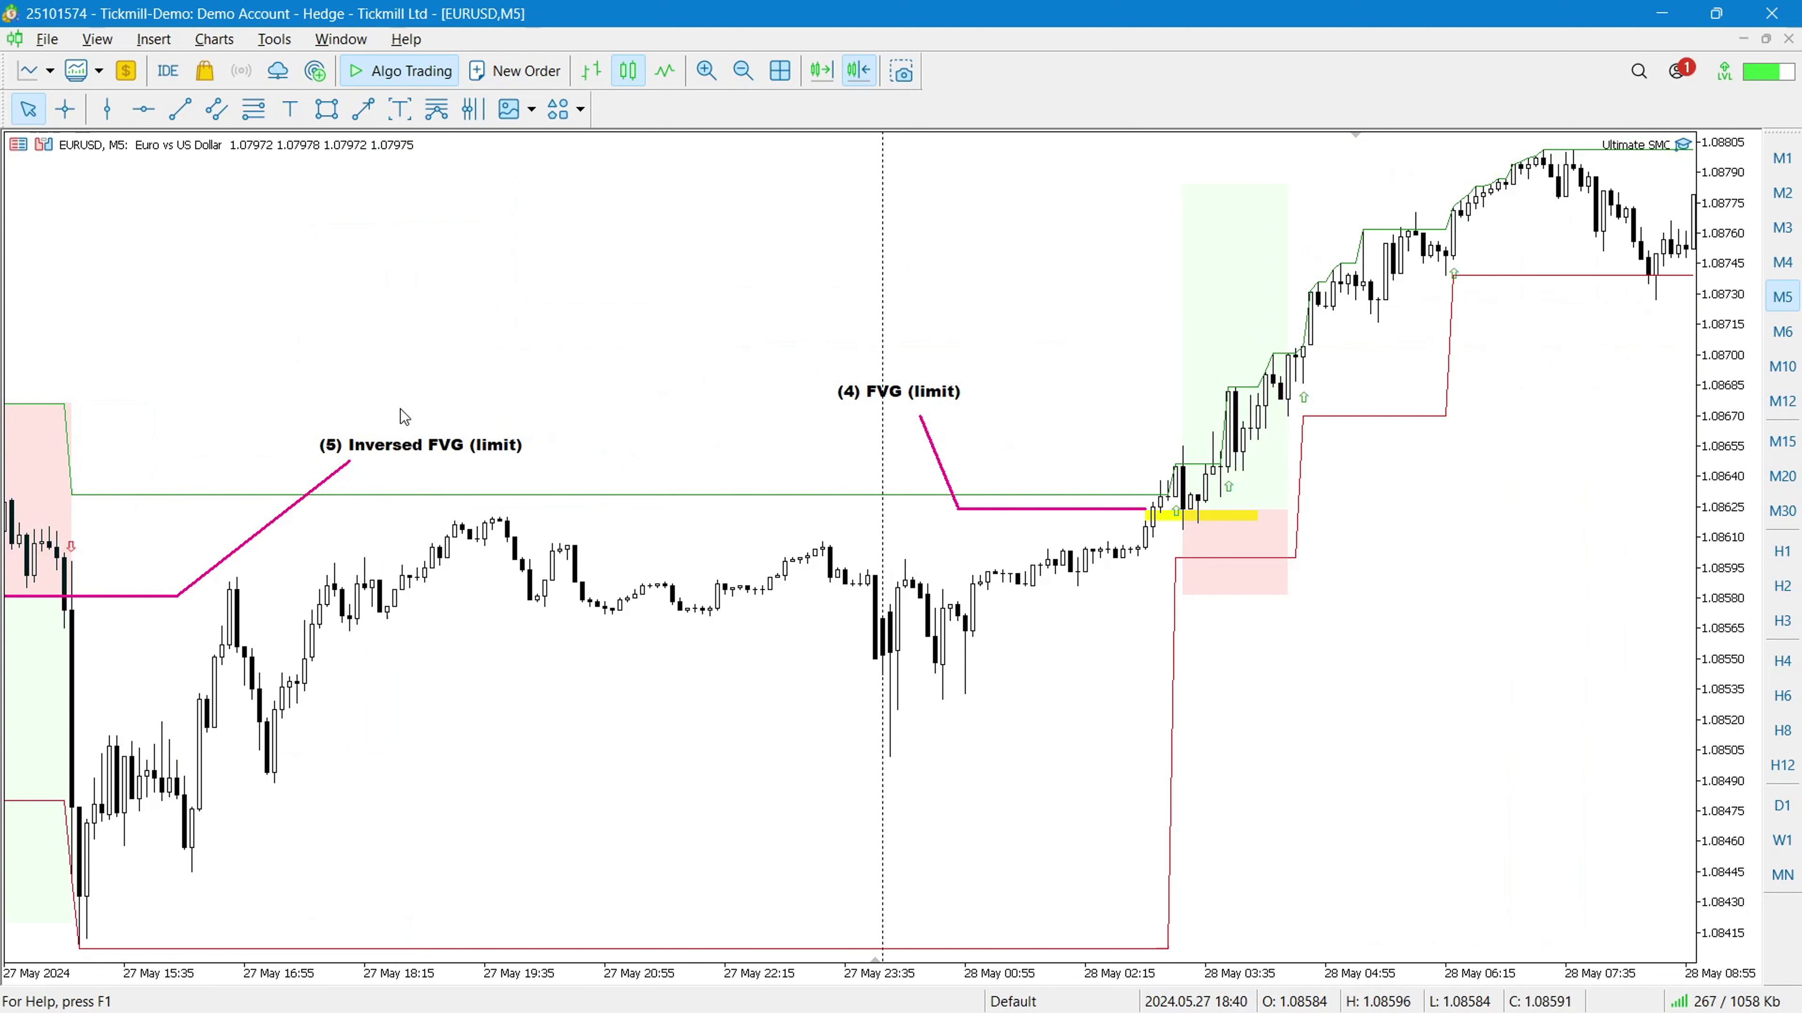
left_click(705, 70)
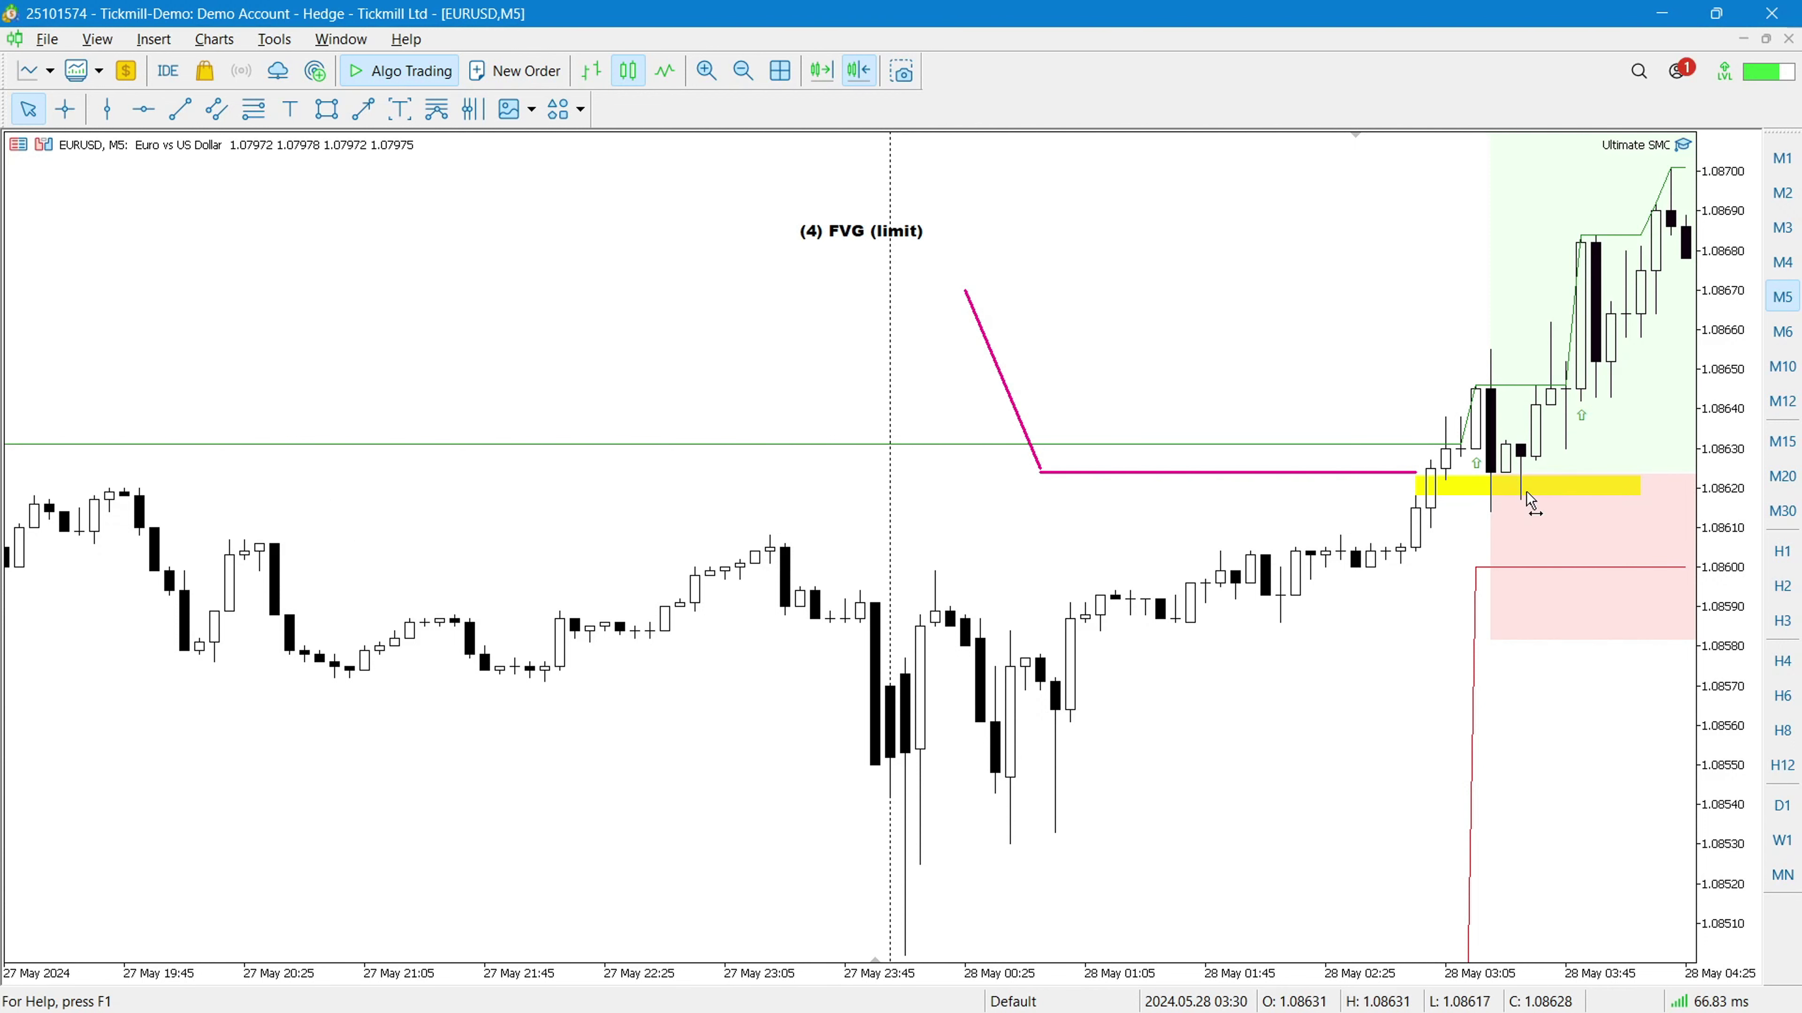
scroll(1387, 520, "down", 10)
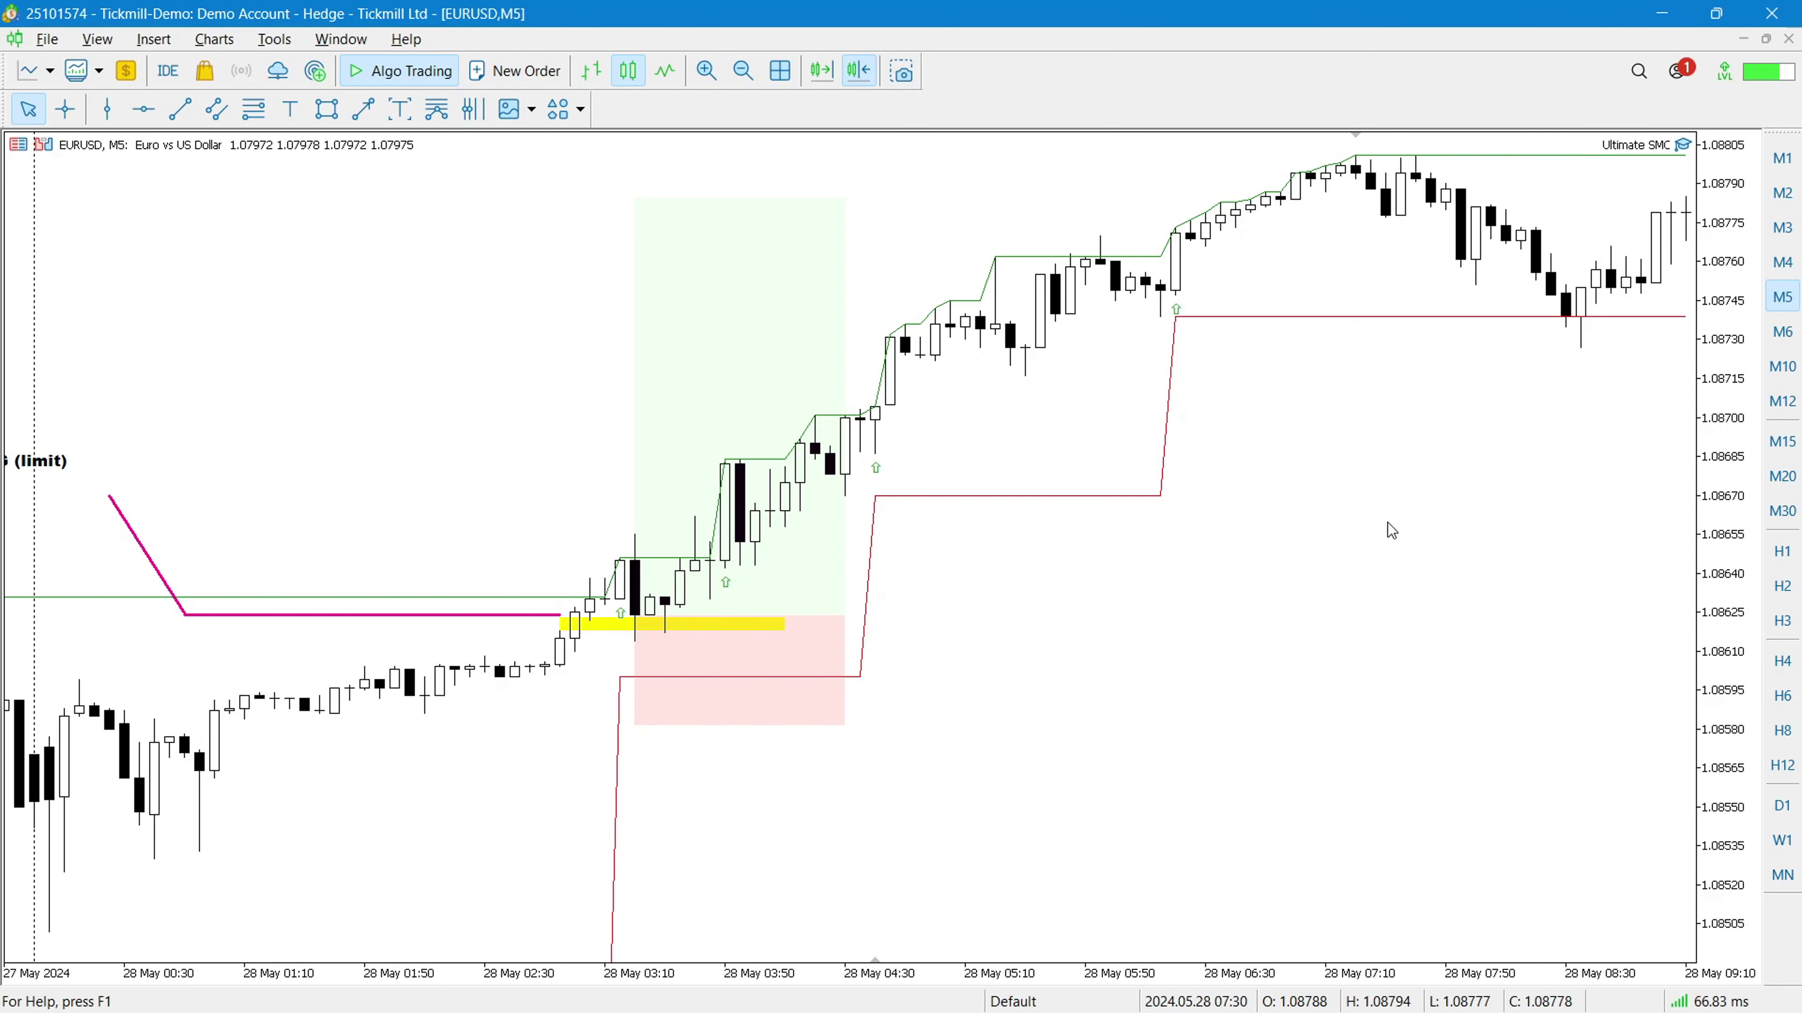
key("plus")
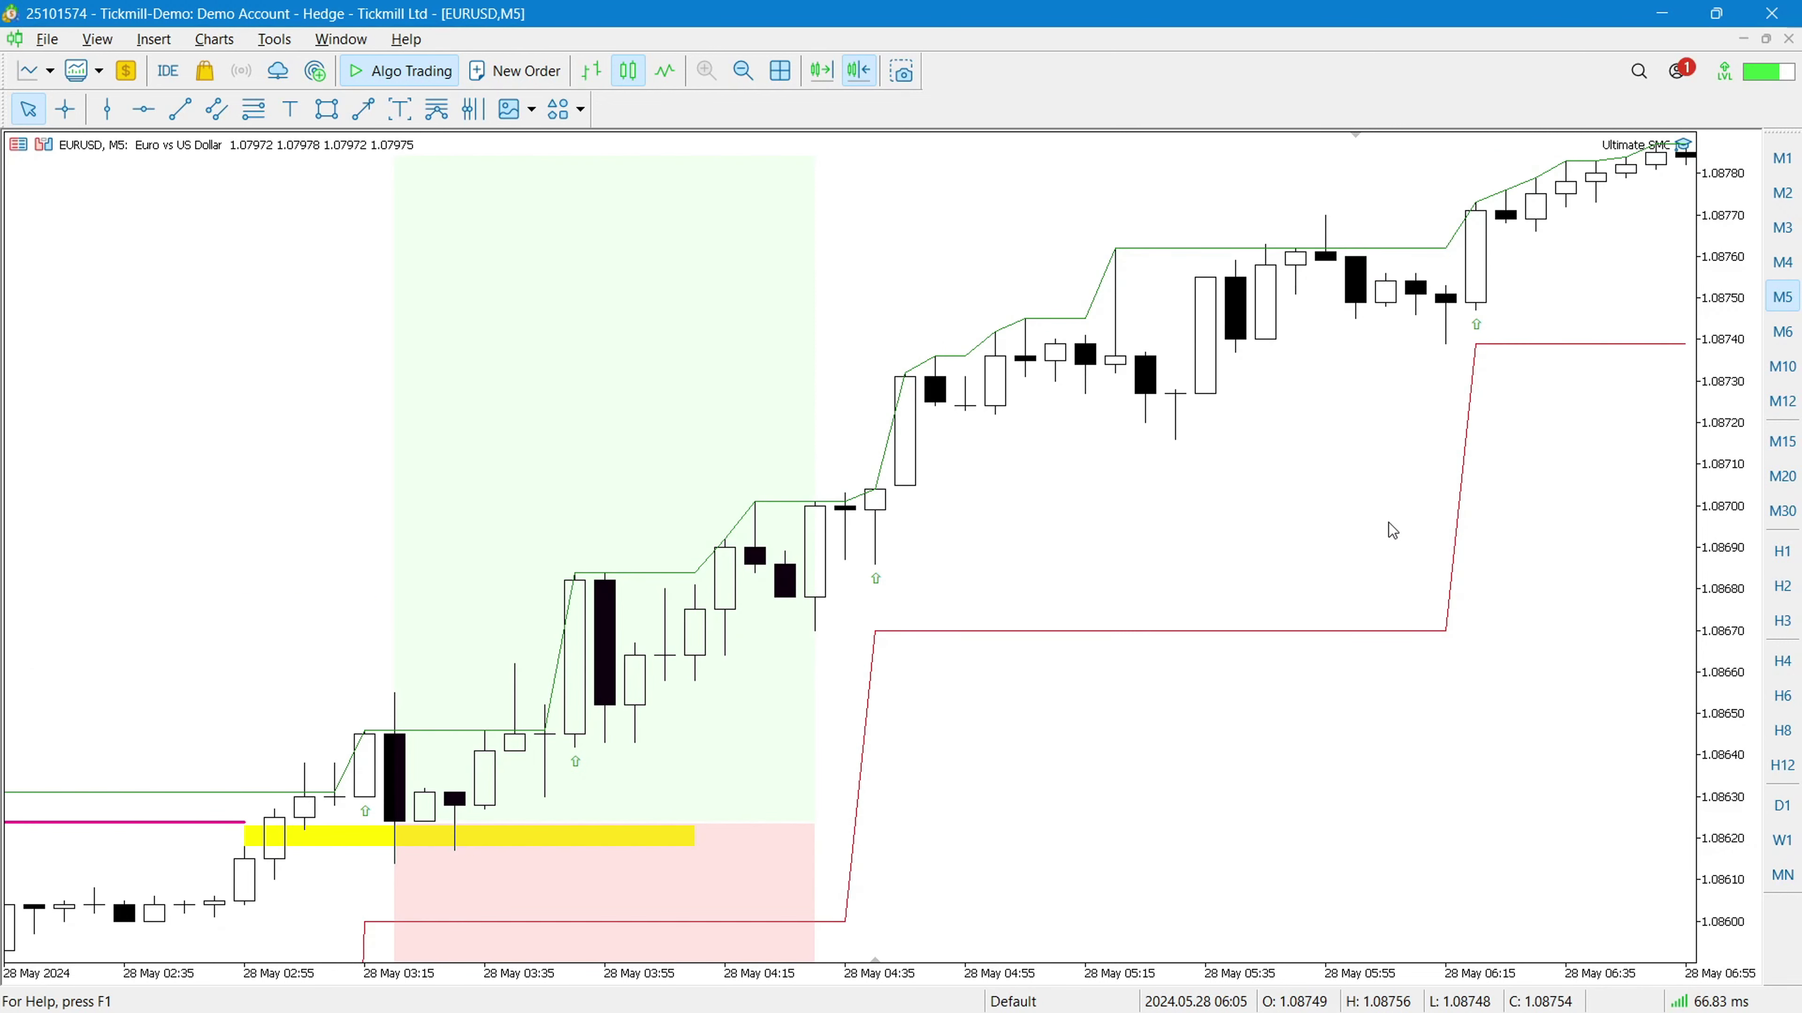
Look back over the entry examples, reopen the Ultimate SMC inputs, and open the entry choice for editing
key("minus")
key("minus")
key("minus")
left_click_drag(1084, 580, 1476, 617)
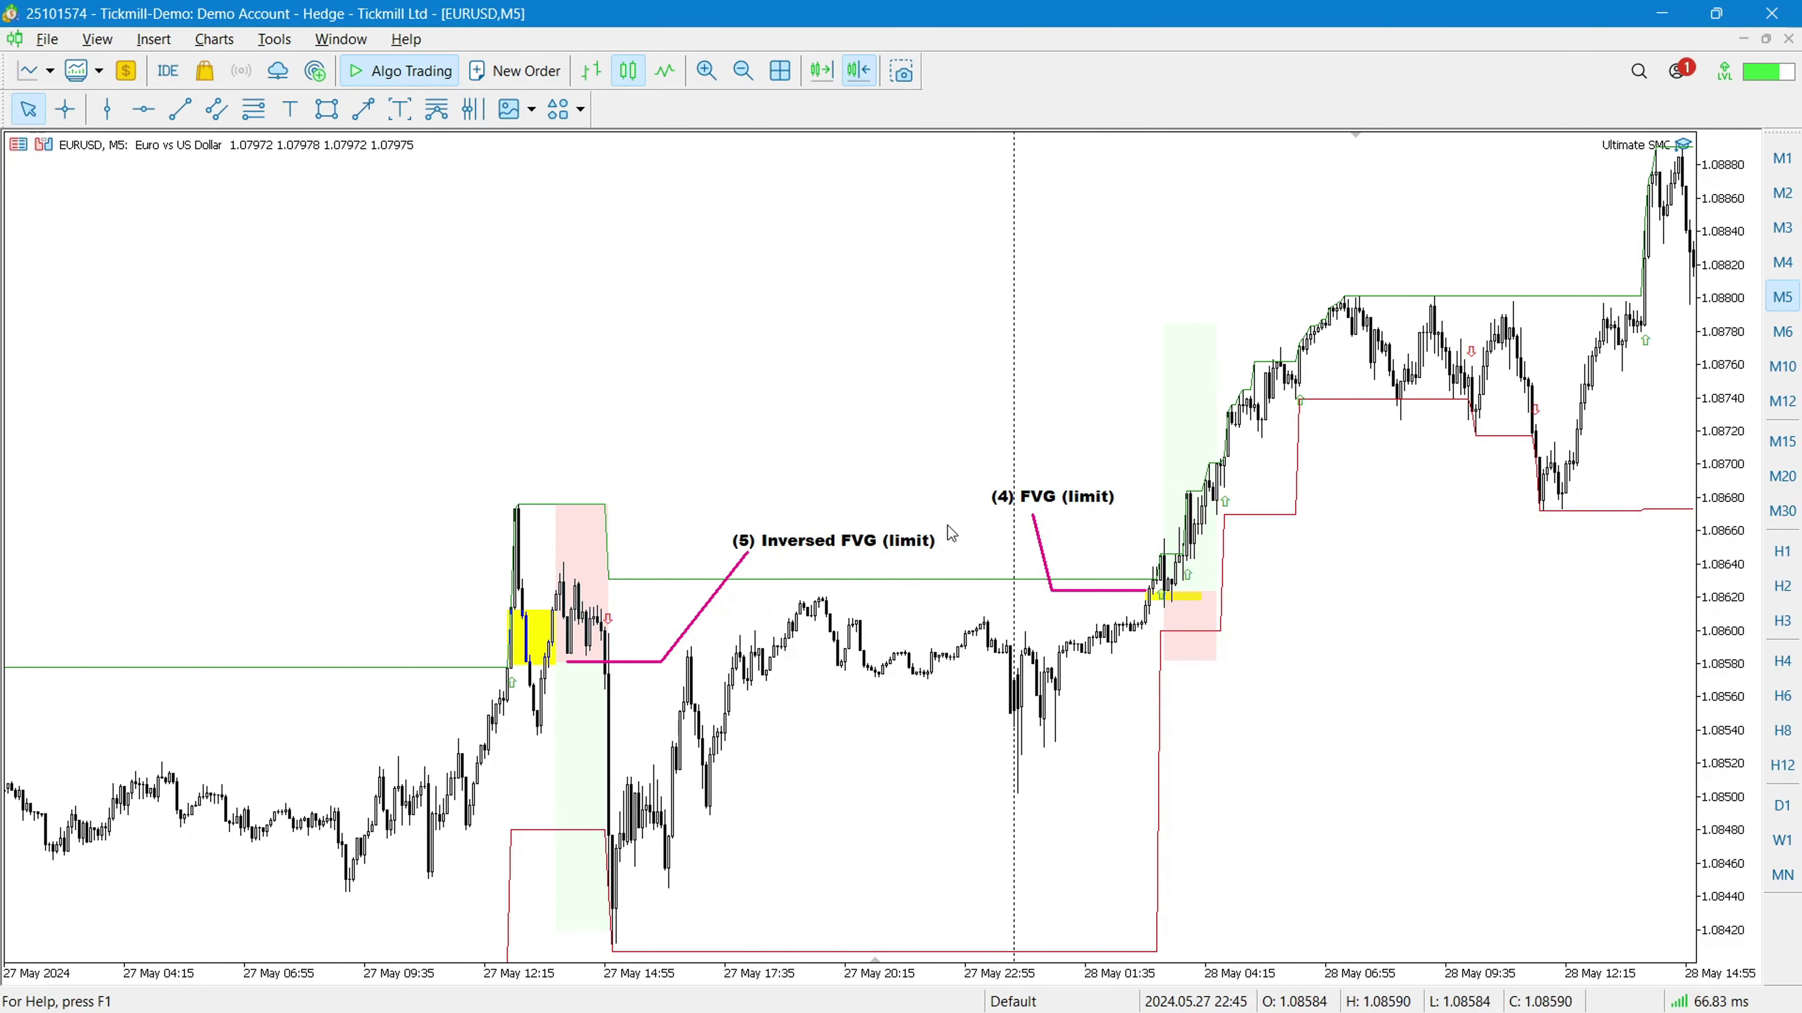
left_click_drag(686, 410, 1234, 194)
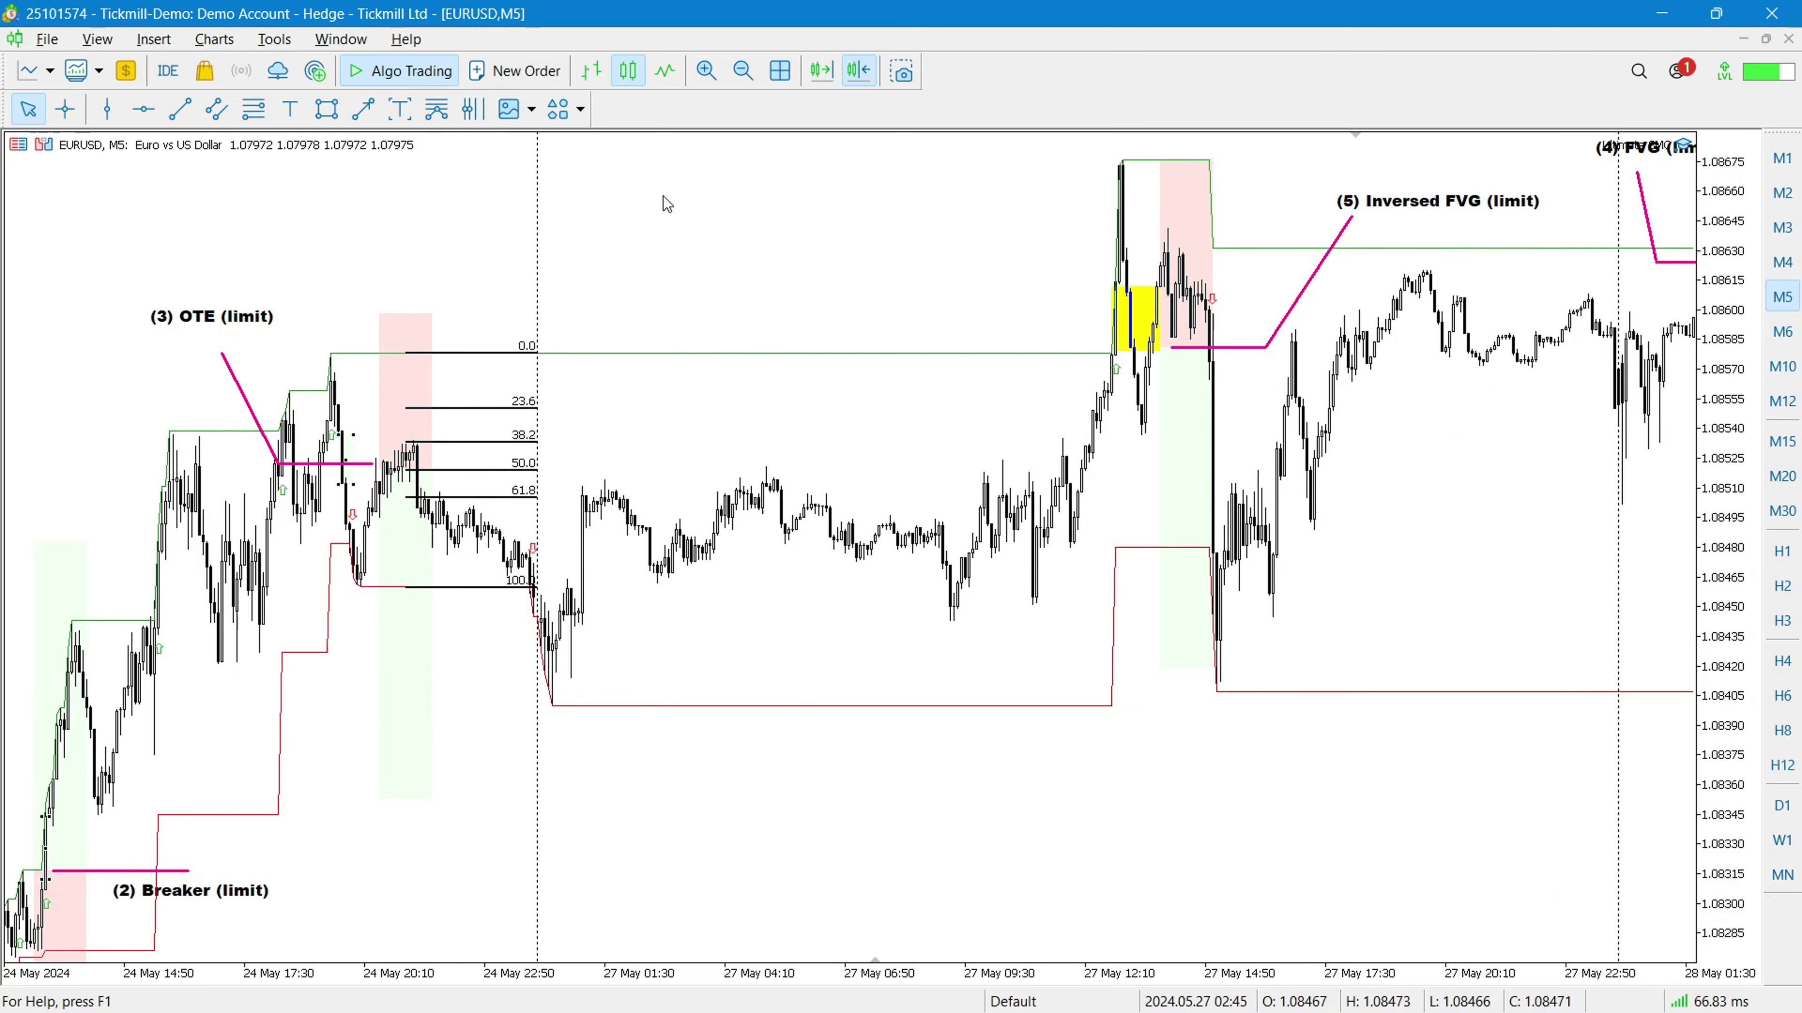
left_click_drag(837, 213, 1048, 234)
left_click_drag(430, 490, 805, 497)
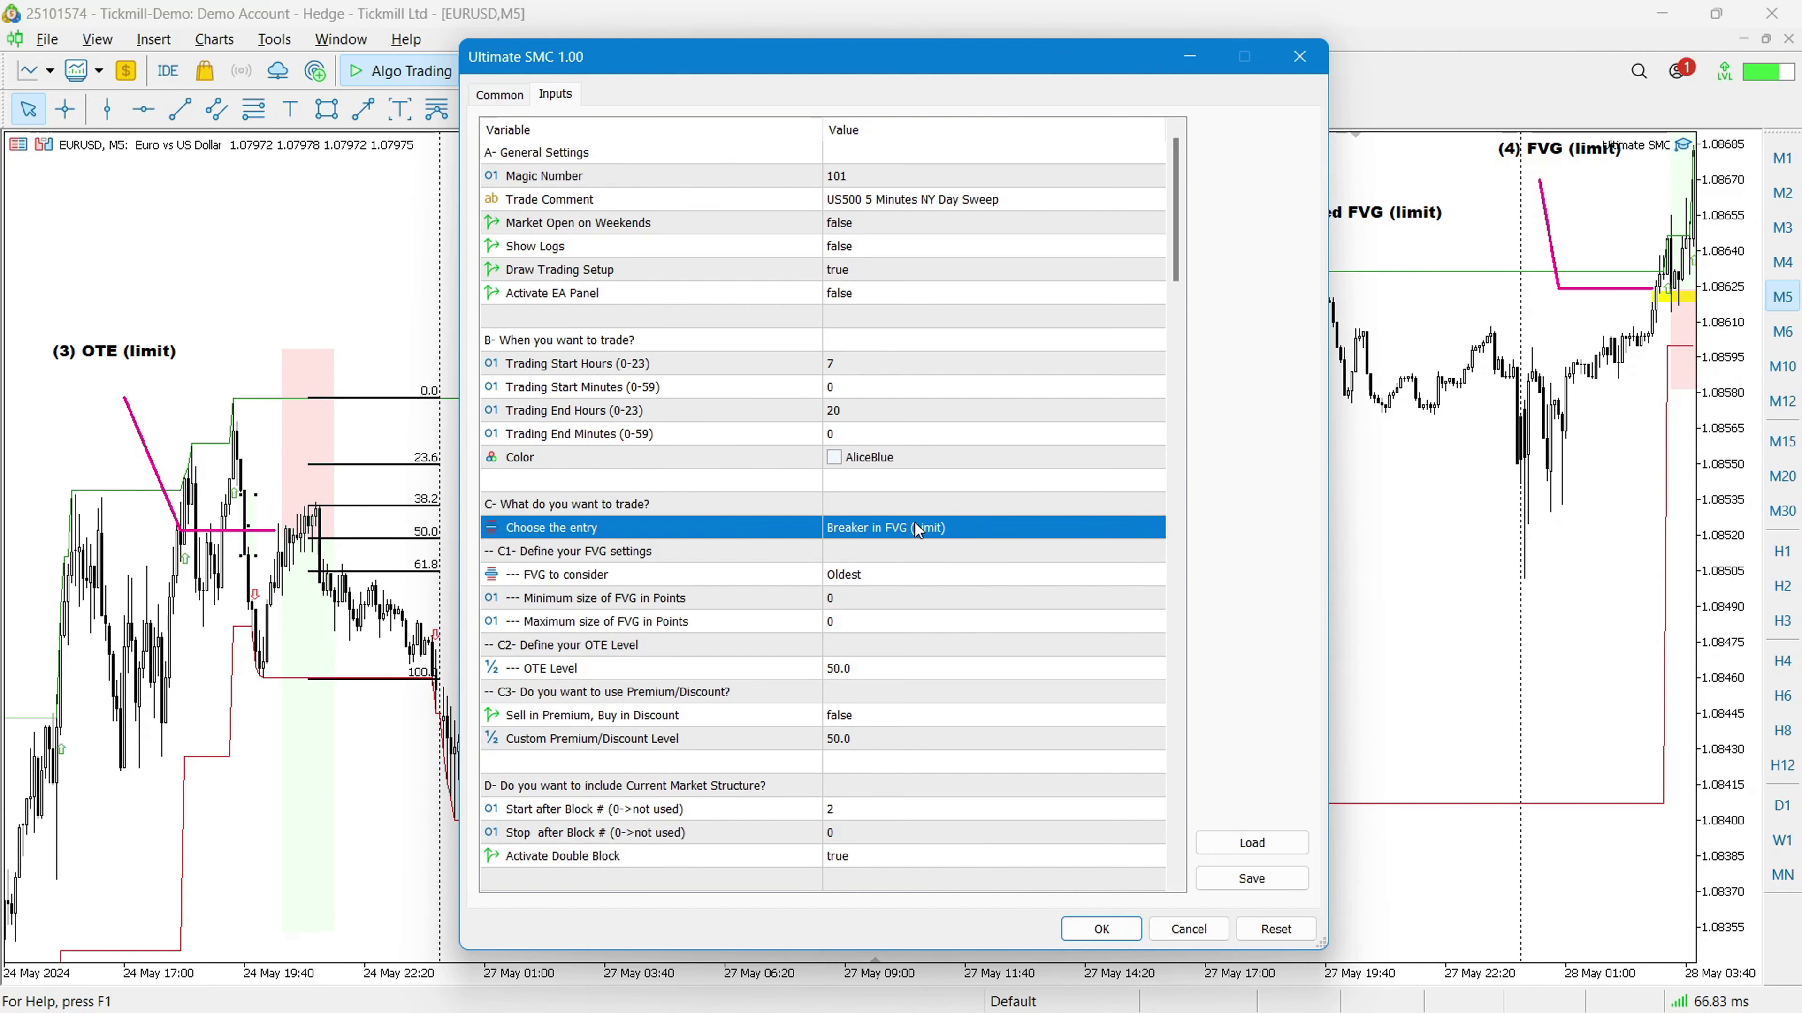
left_click(914, 523)
left_click(915, 523)
left_click(915, 524)
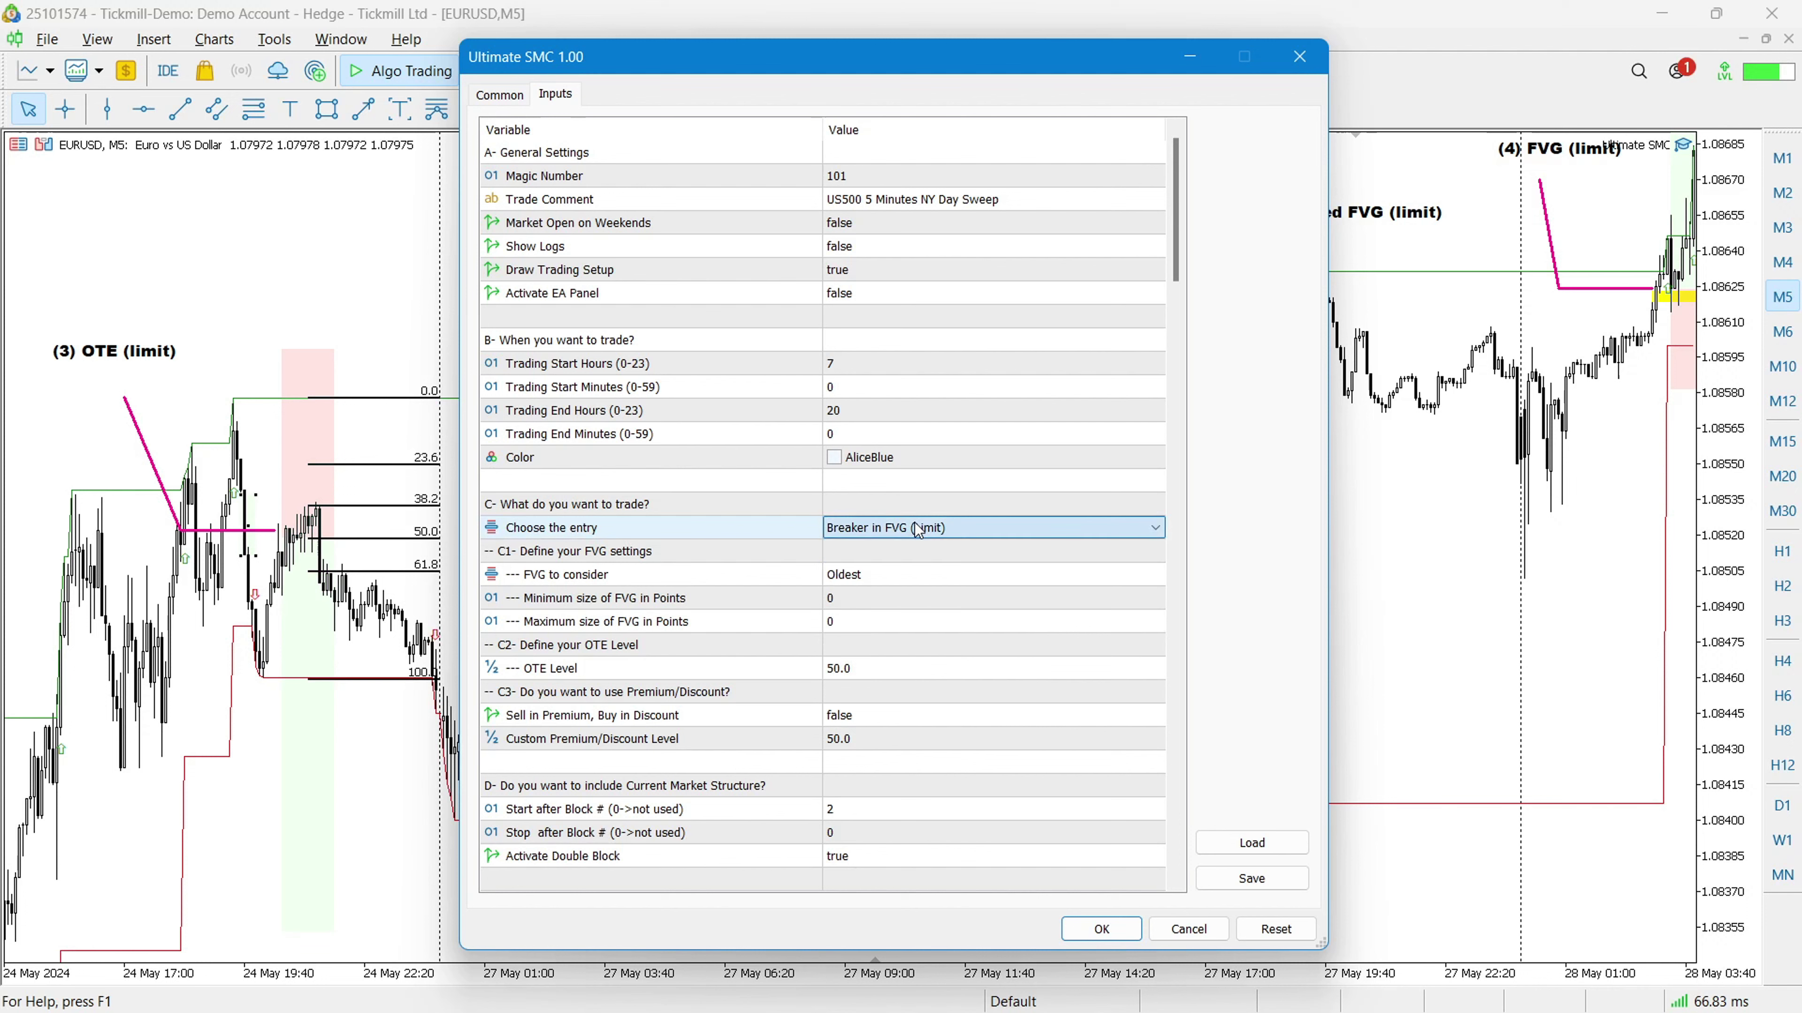
Review the FVG, OTE and Premium/Discount input sections, including the options for which FVG to consider and the minimum FVG size
left_click(619, 557)
left_click(577, 669)
left_click(572, 695)
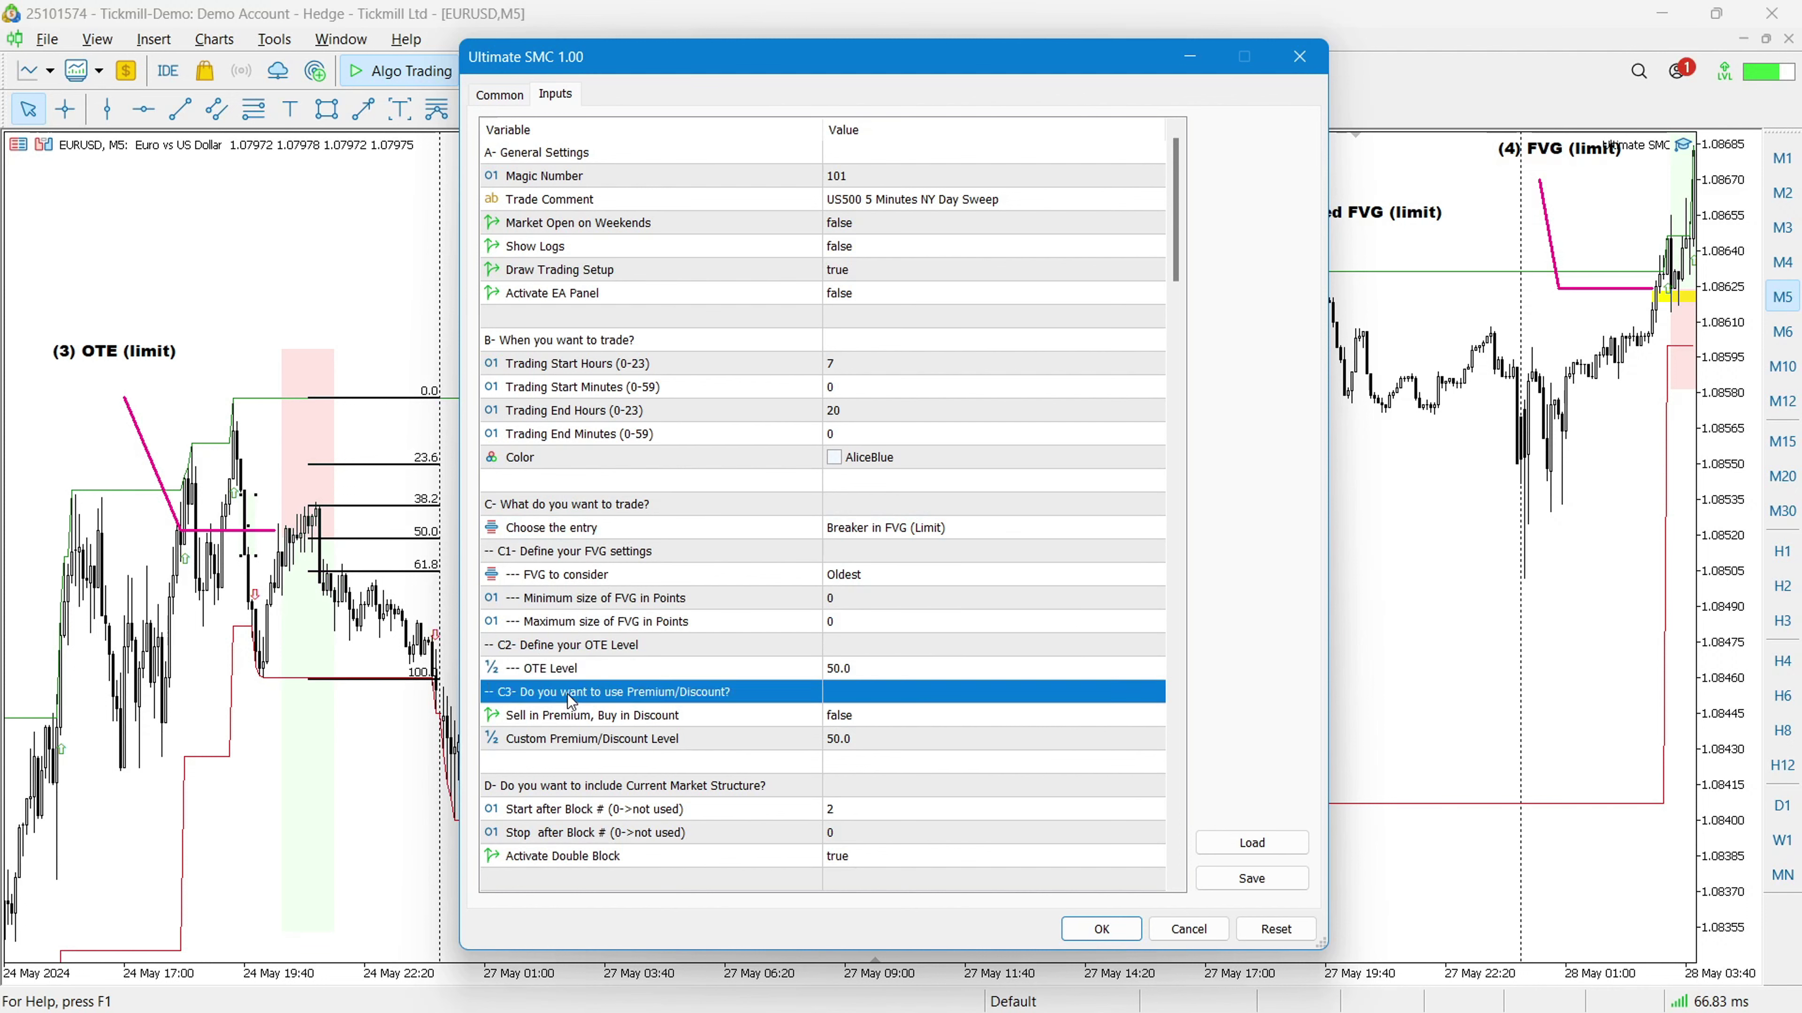
left_click(646, 553)
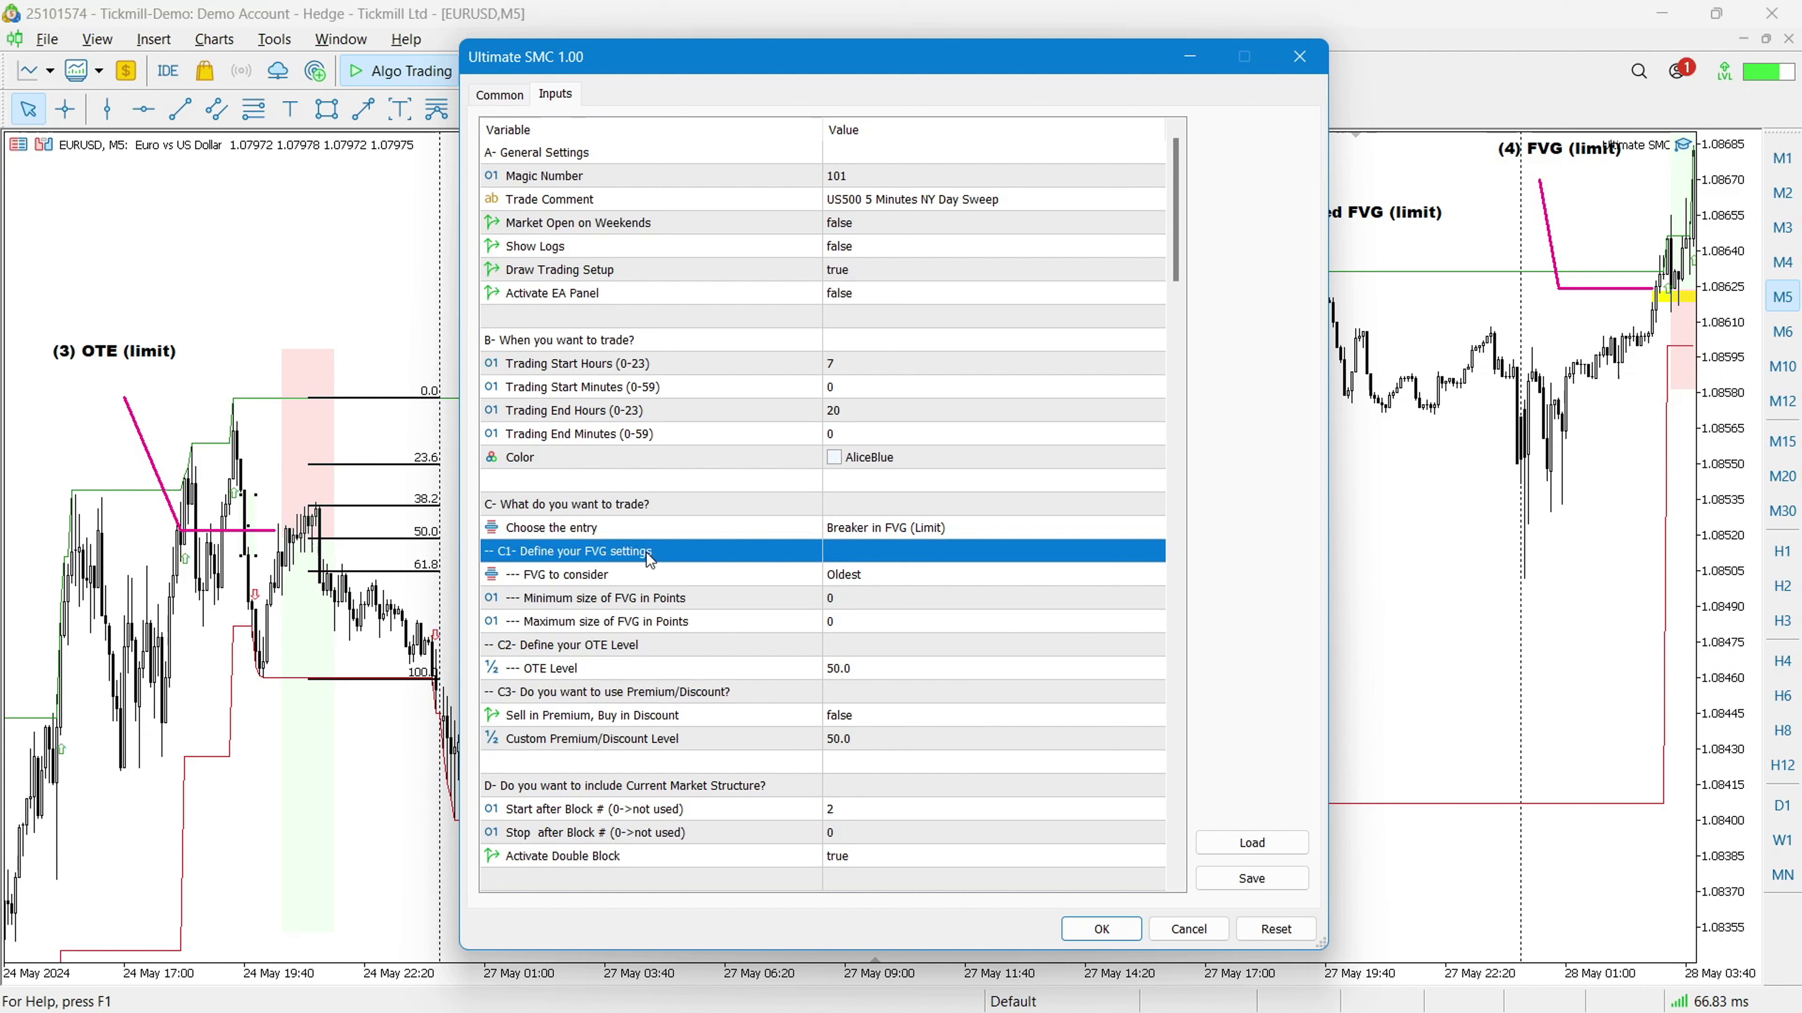
left_click(857, 576)
left_click(862, 575)
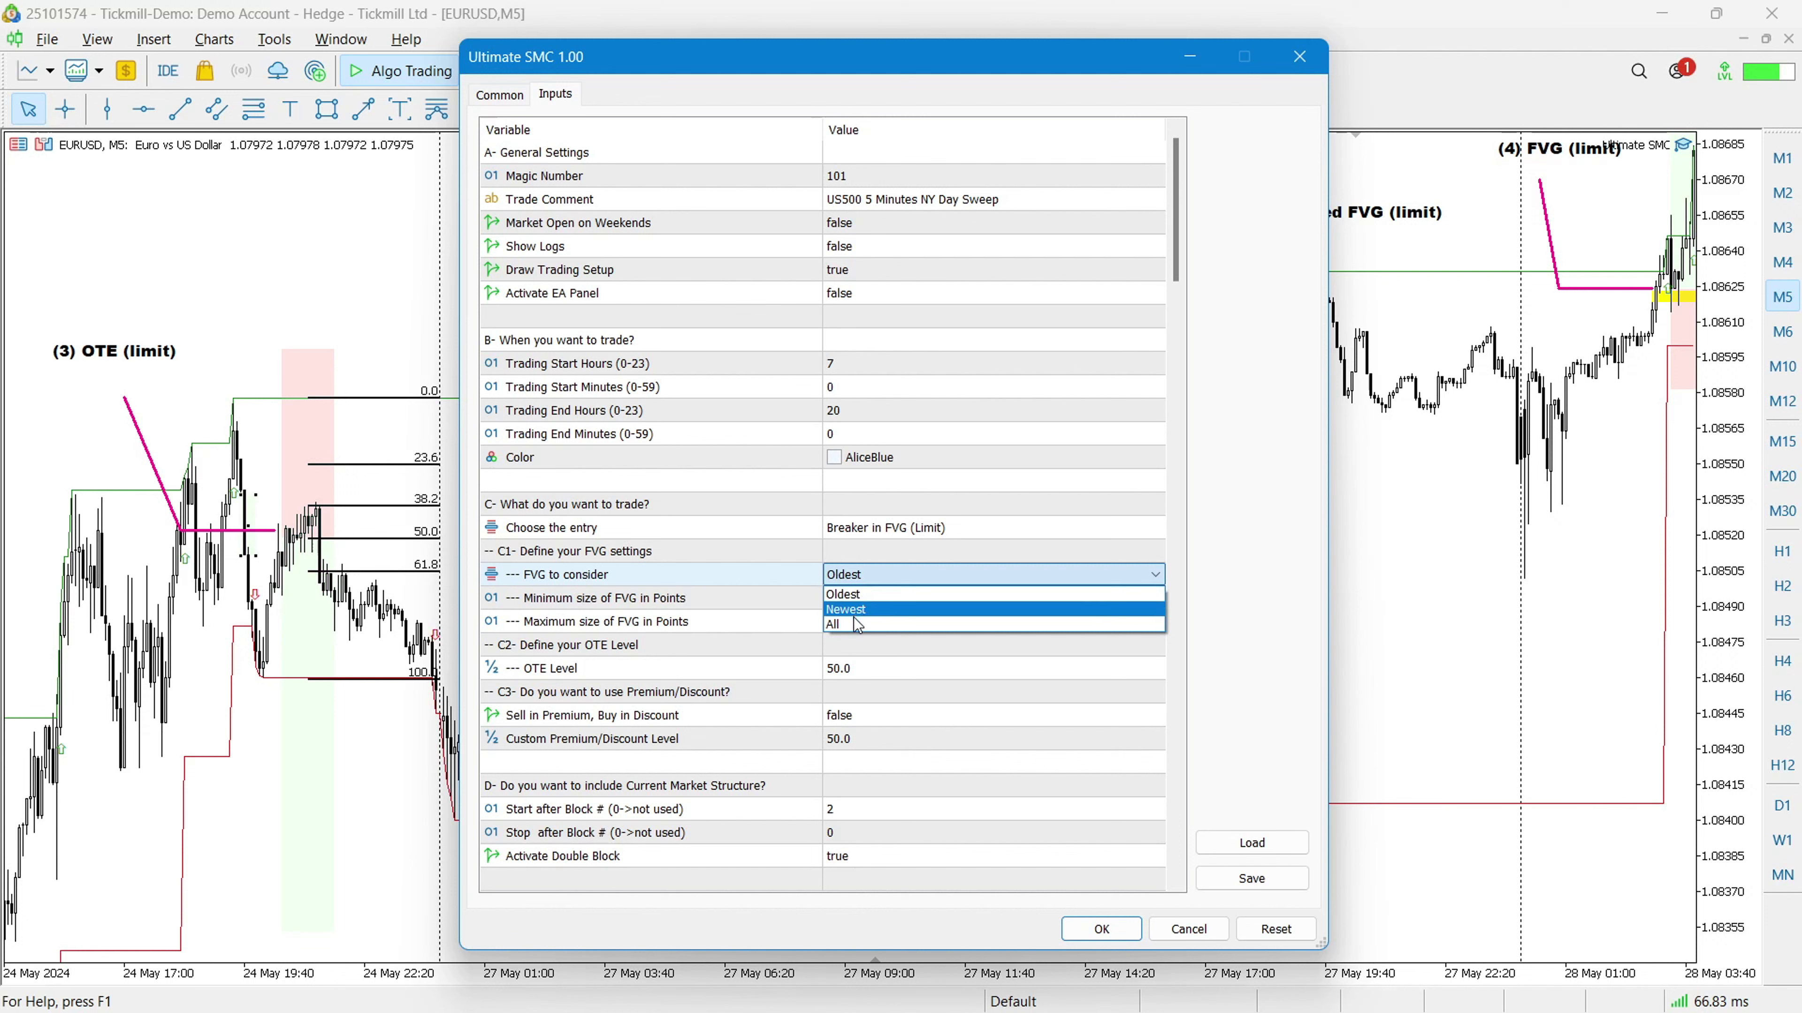
left_click(887, 575)
left_click(735, 609)
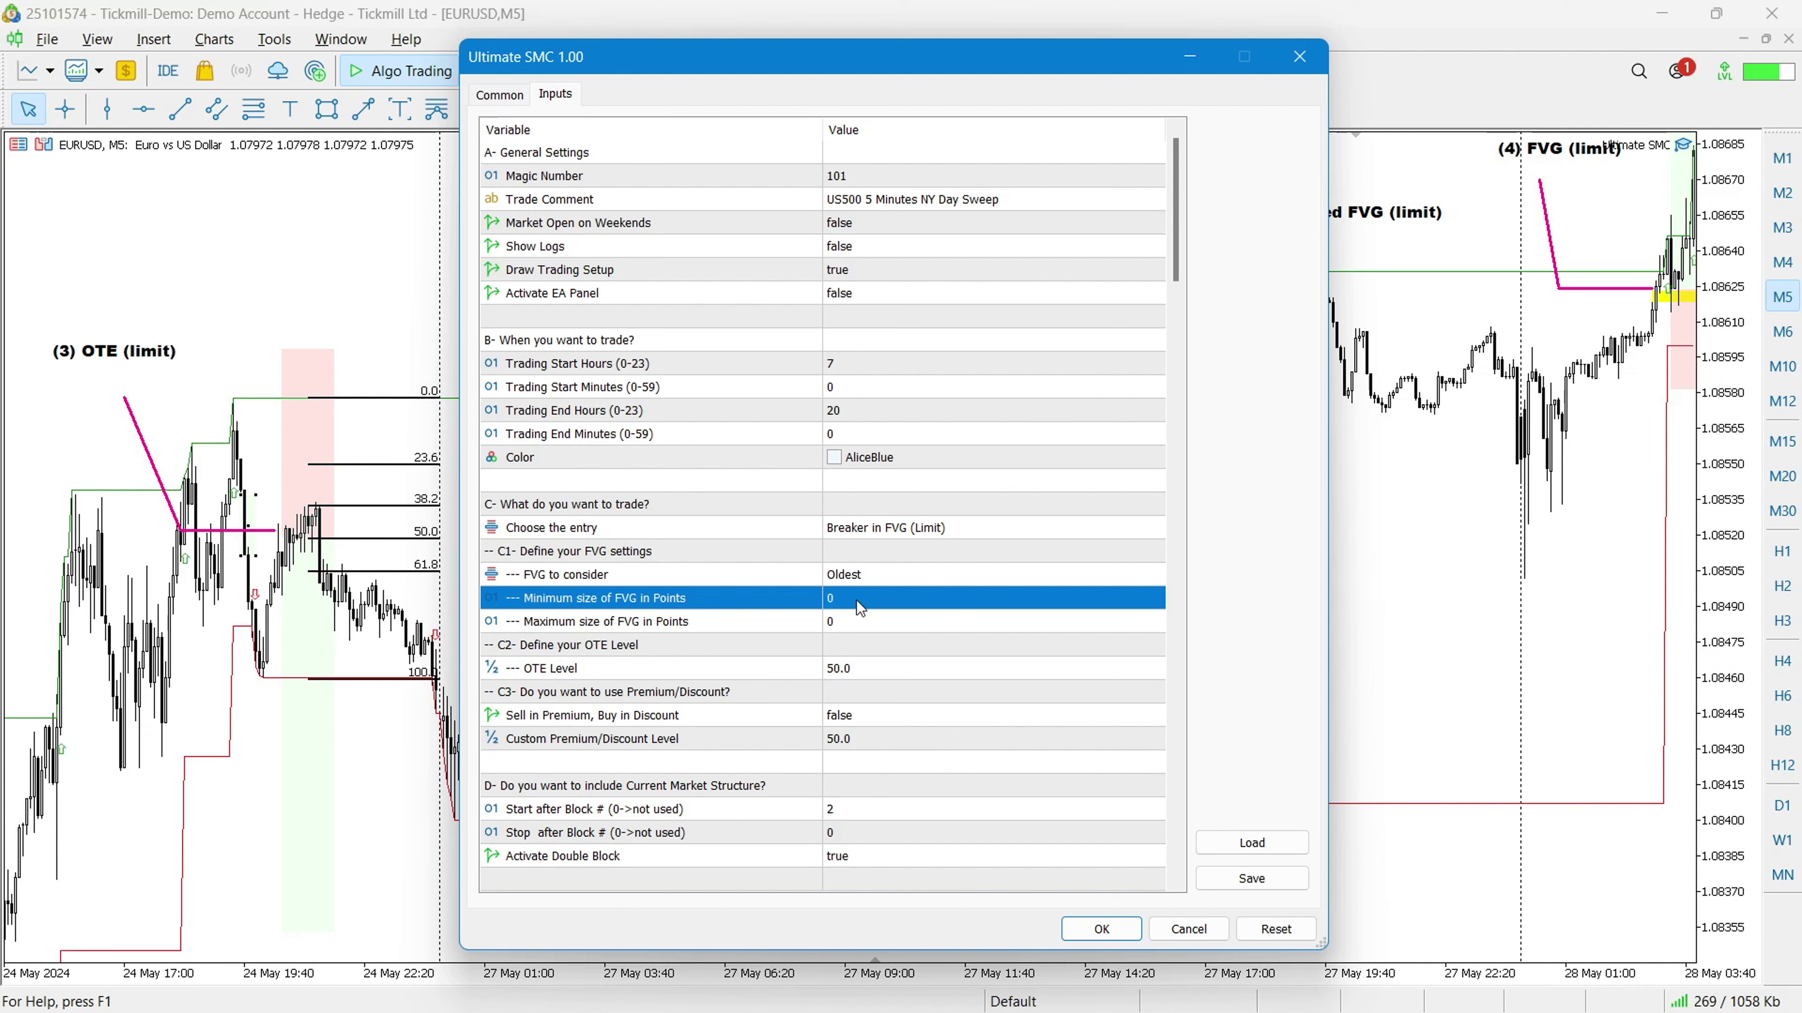
Go through the FVG size limits, FVG to consider, OTE Level and Custom Premium/Discount Level inputs one by one
left_click(858, 626)
left_click(883, 578)
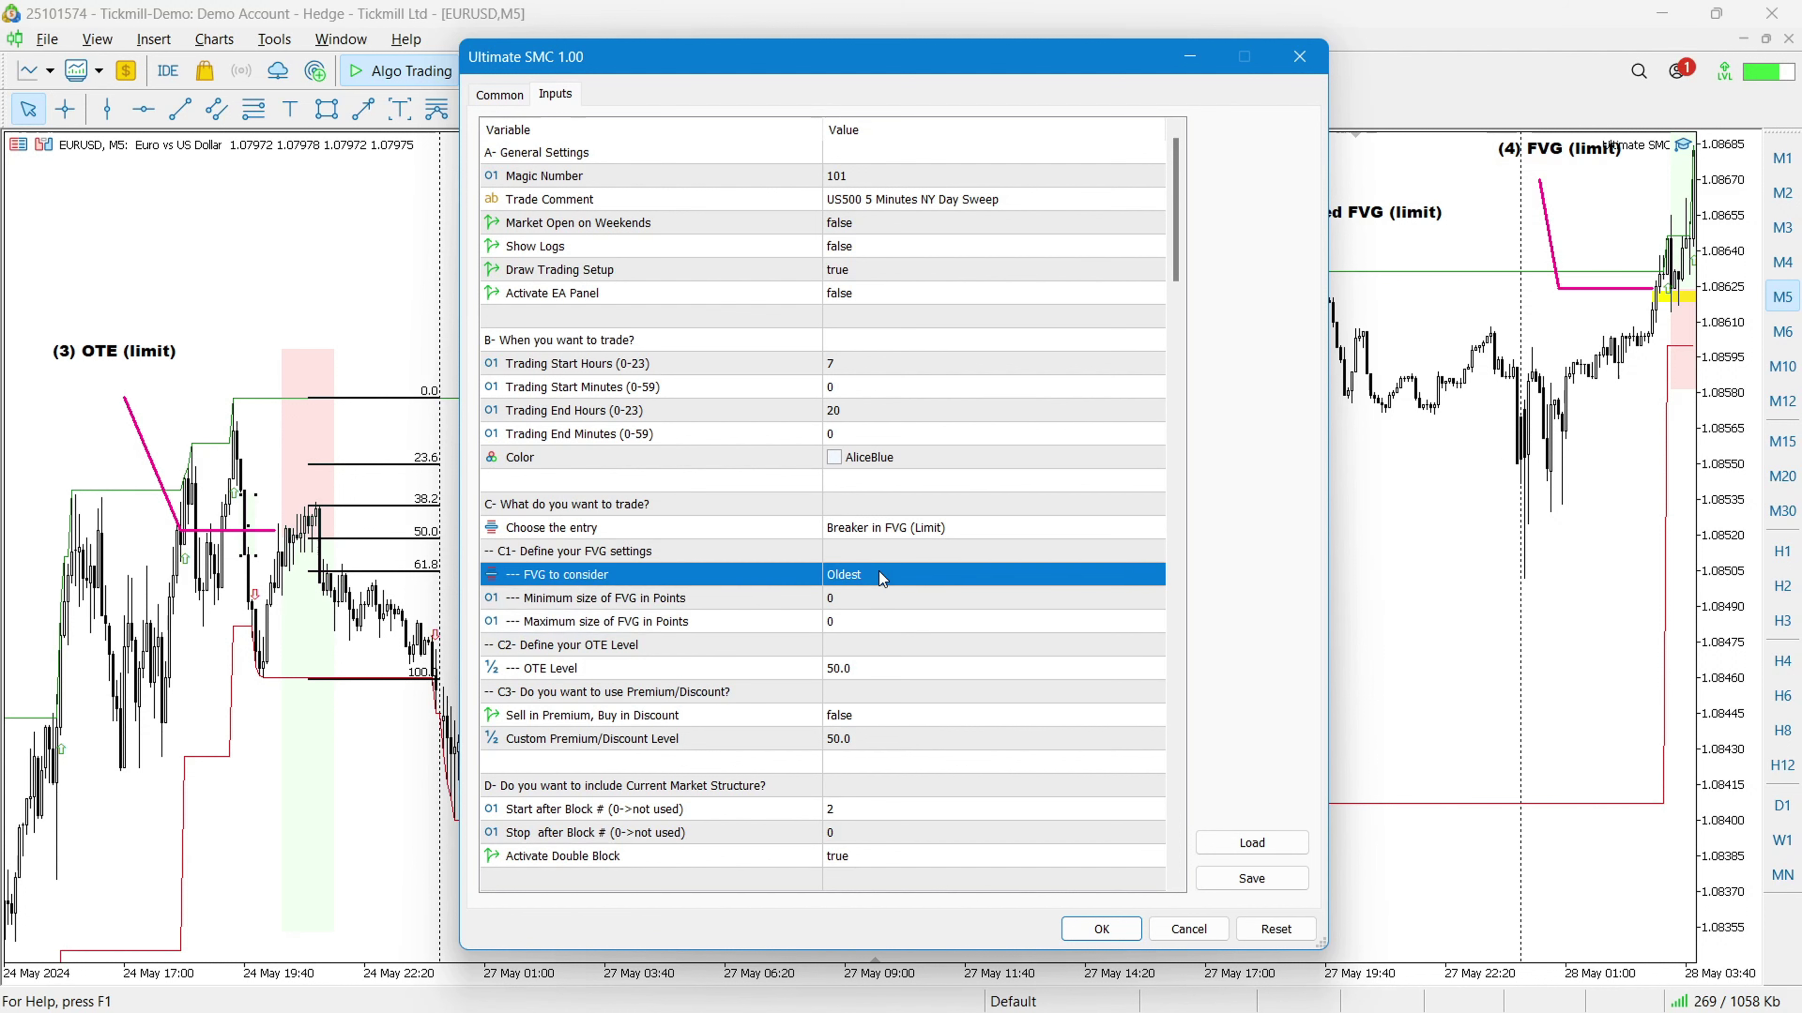
left_click(644, 644)
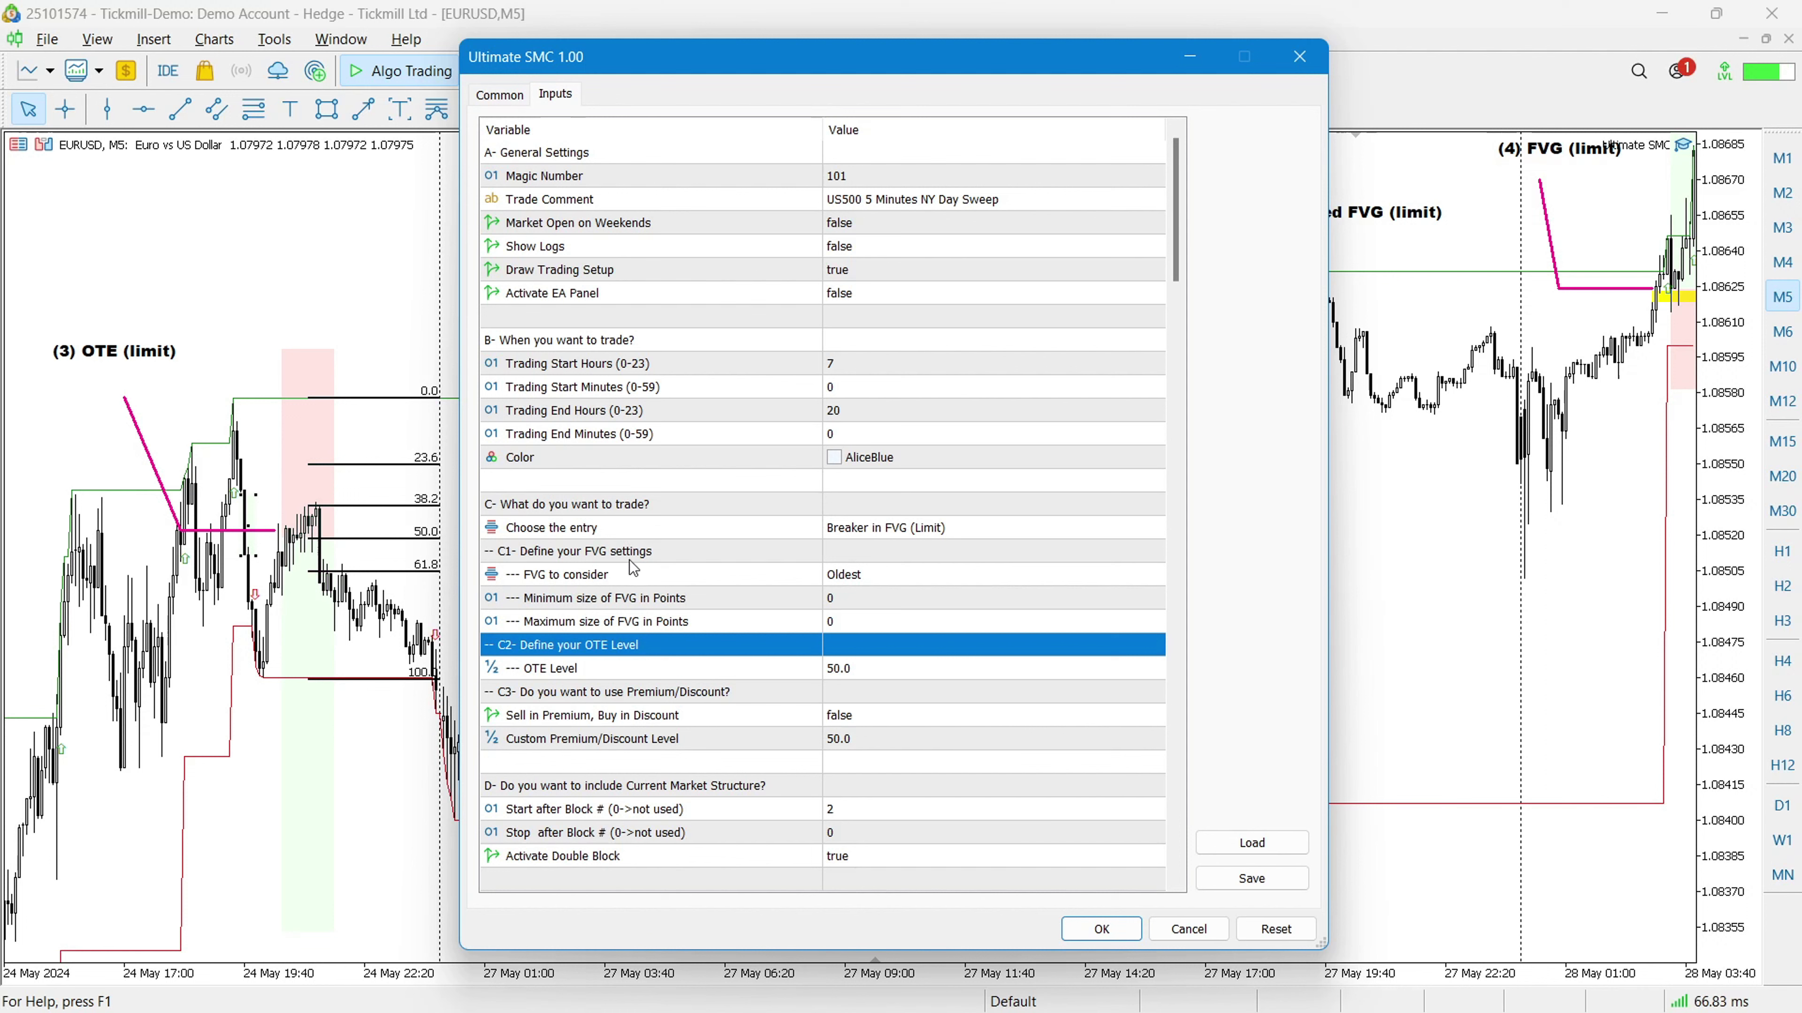
left_click(723, 697)
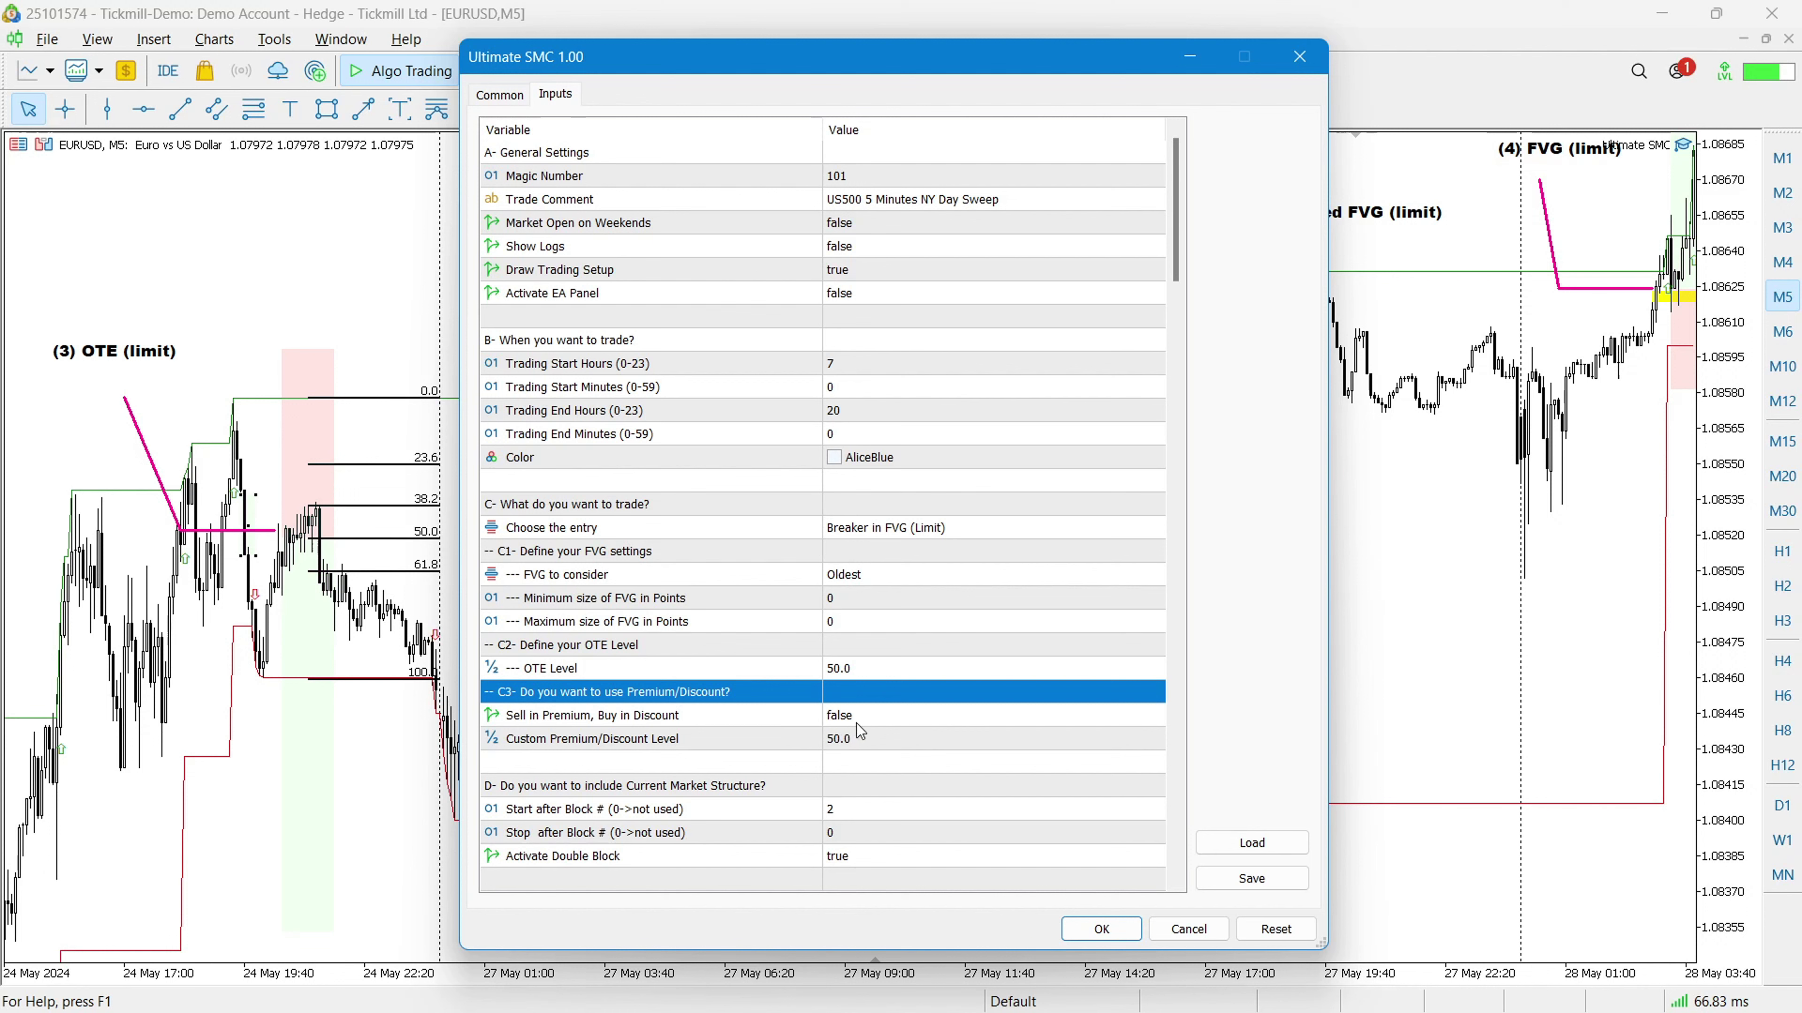
left_click(864, 739)
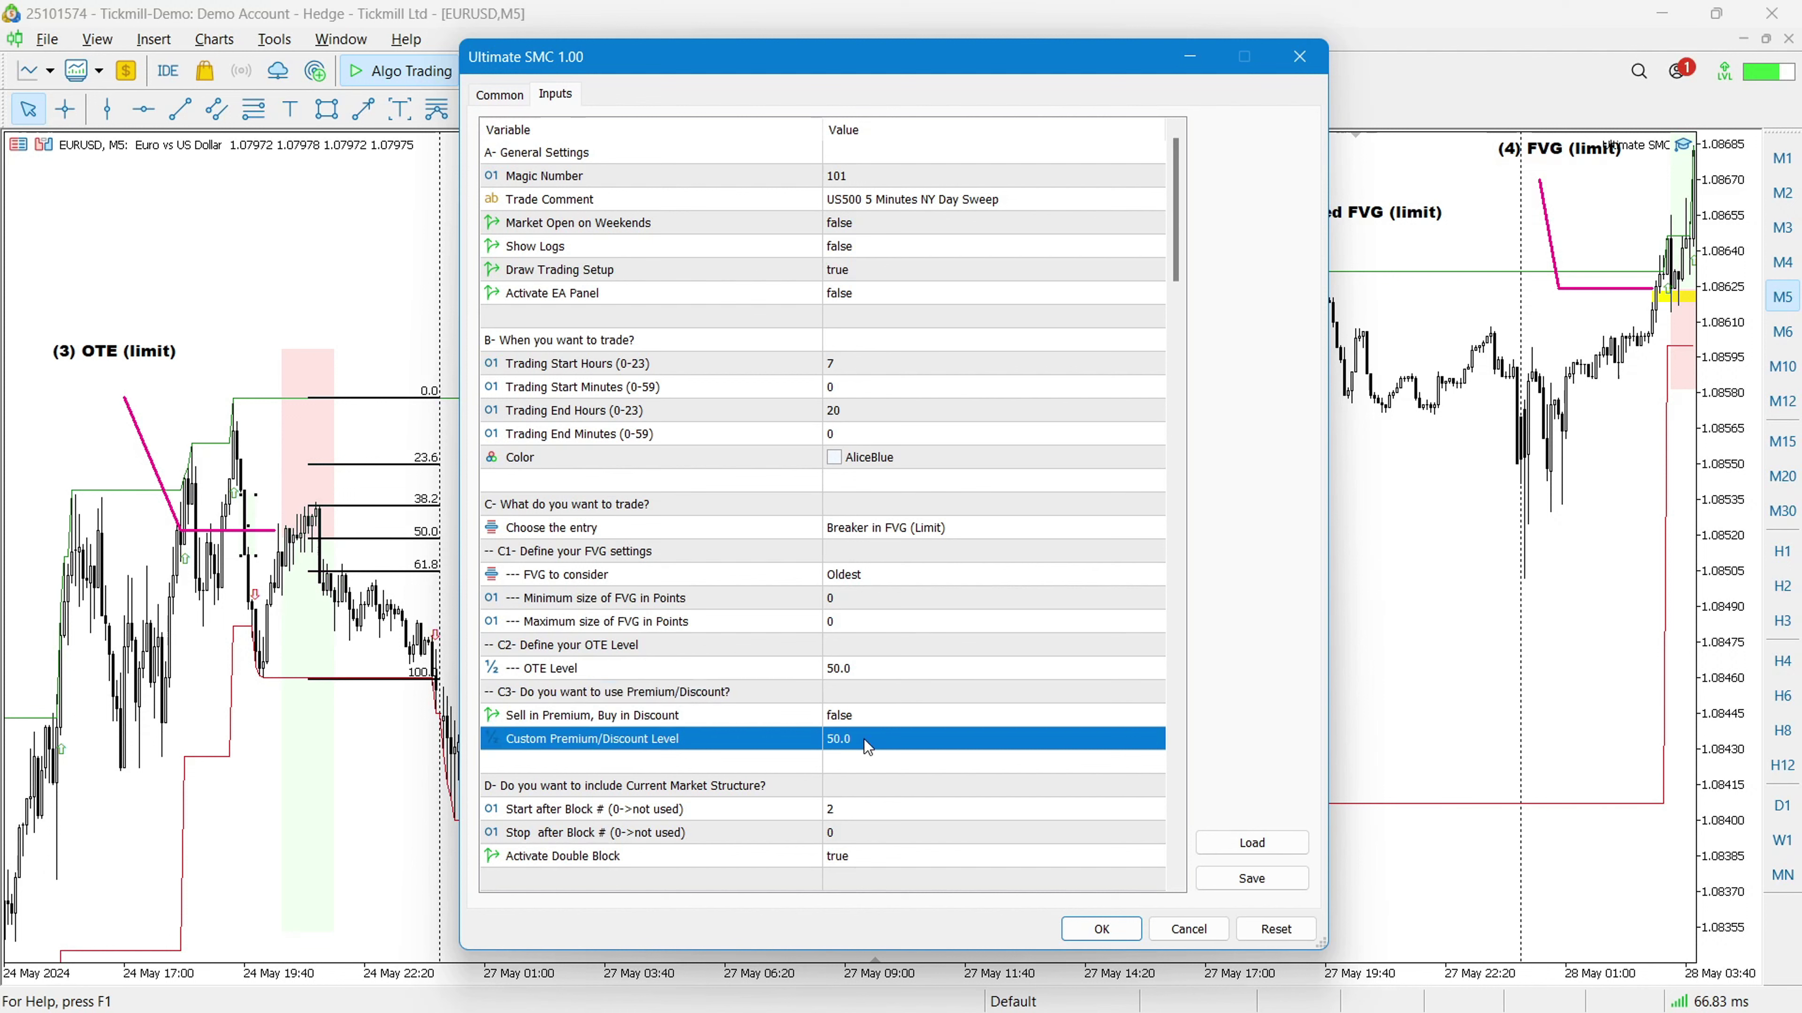
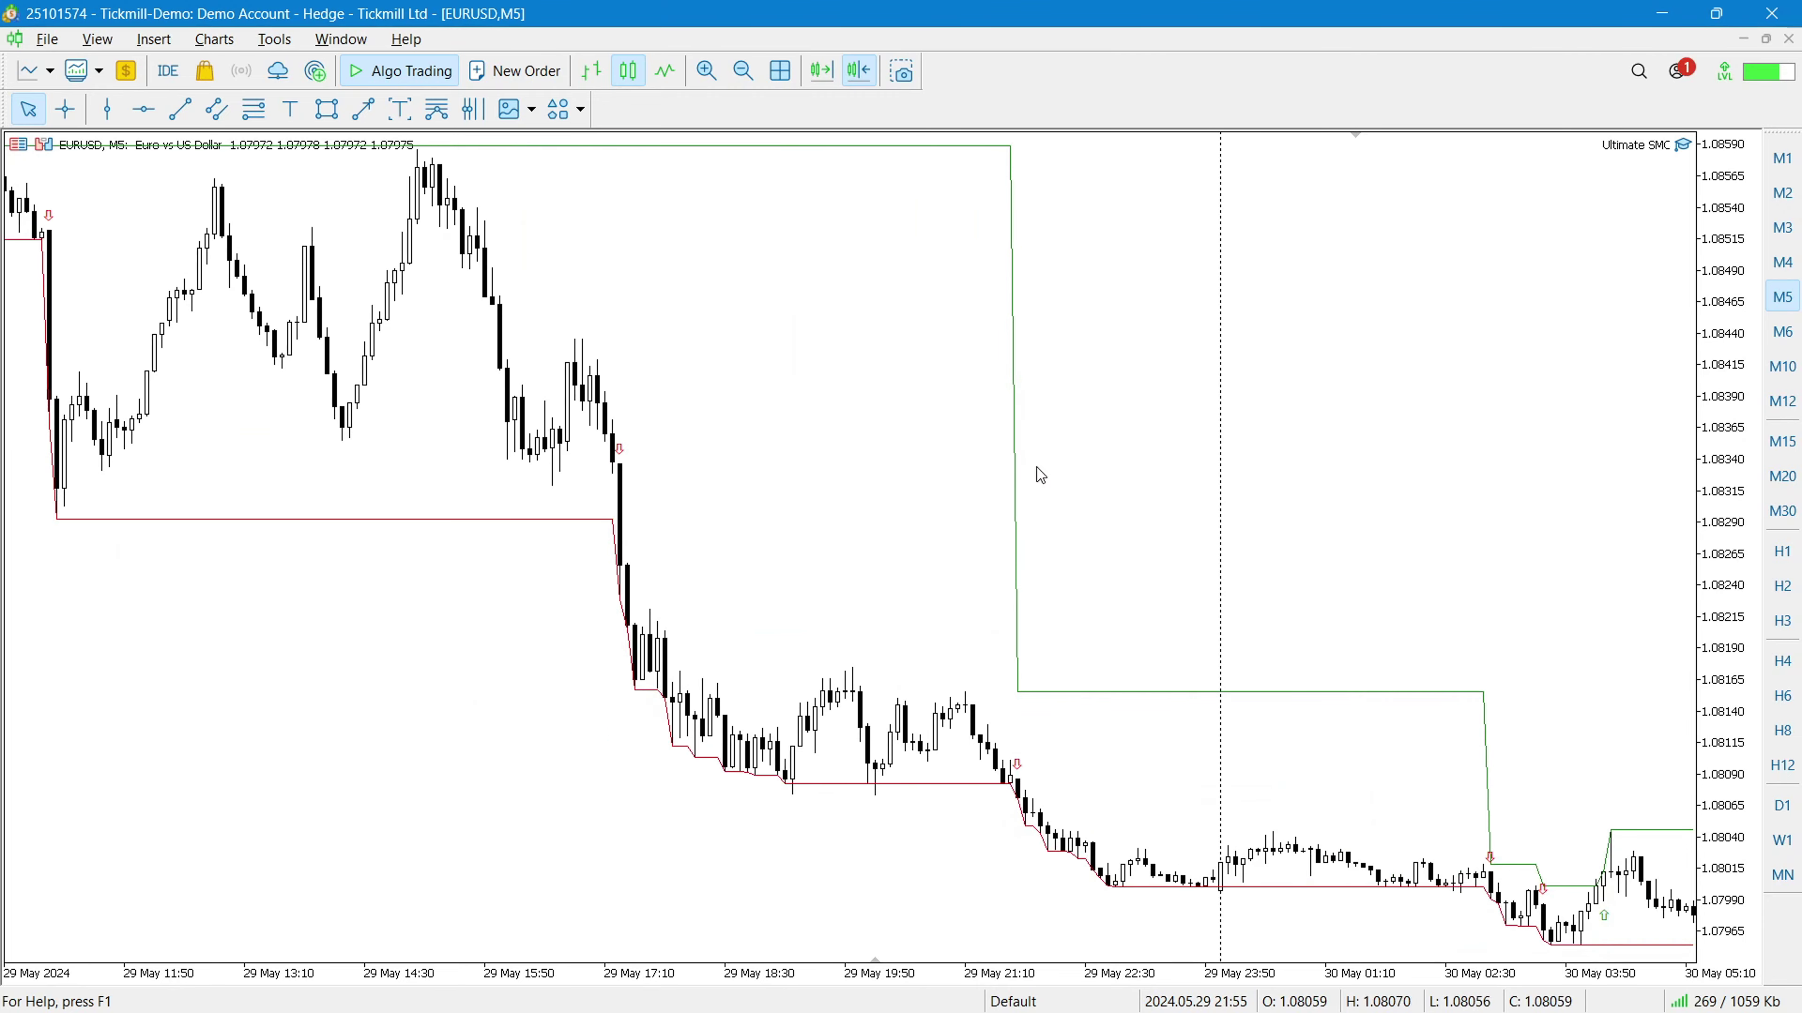
Mark two stacked gap zones with rectangles beside the bearish candle at 29 May 17:20, and inspect that candle with the crosshair
left_click(326, 108)
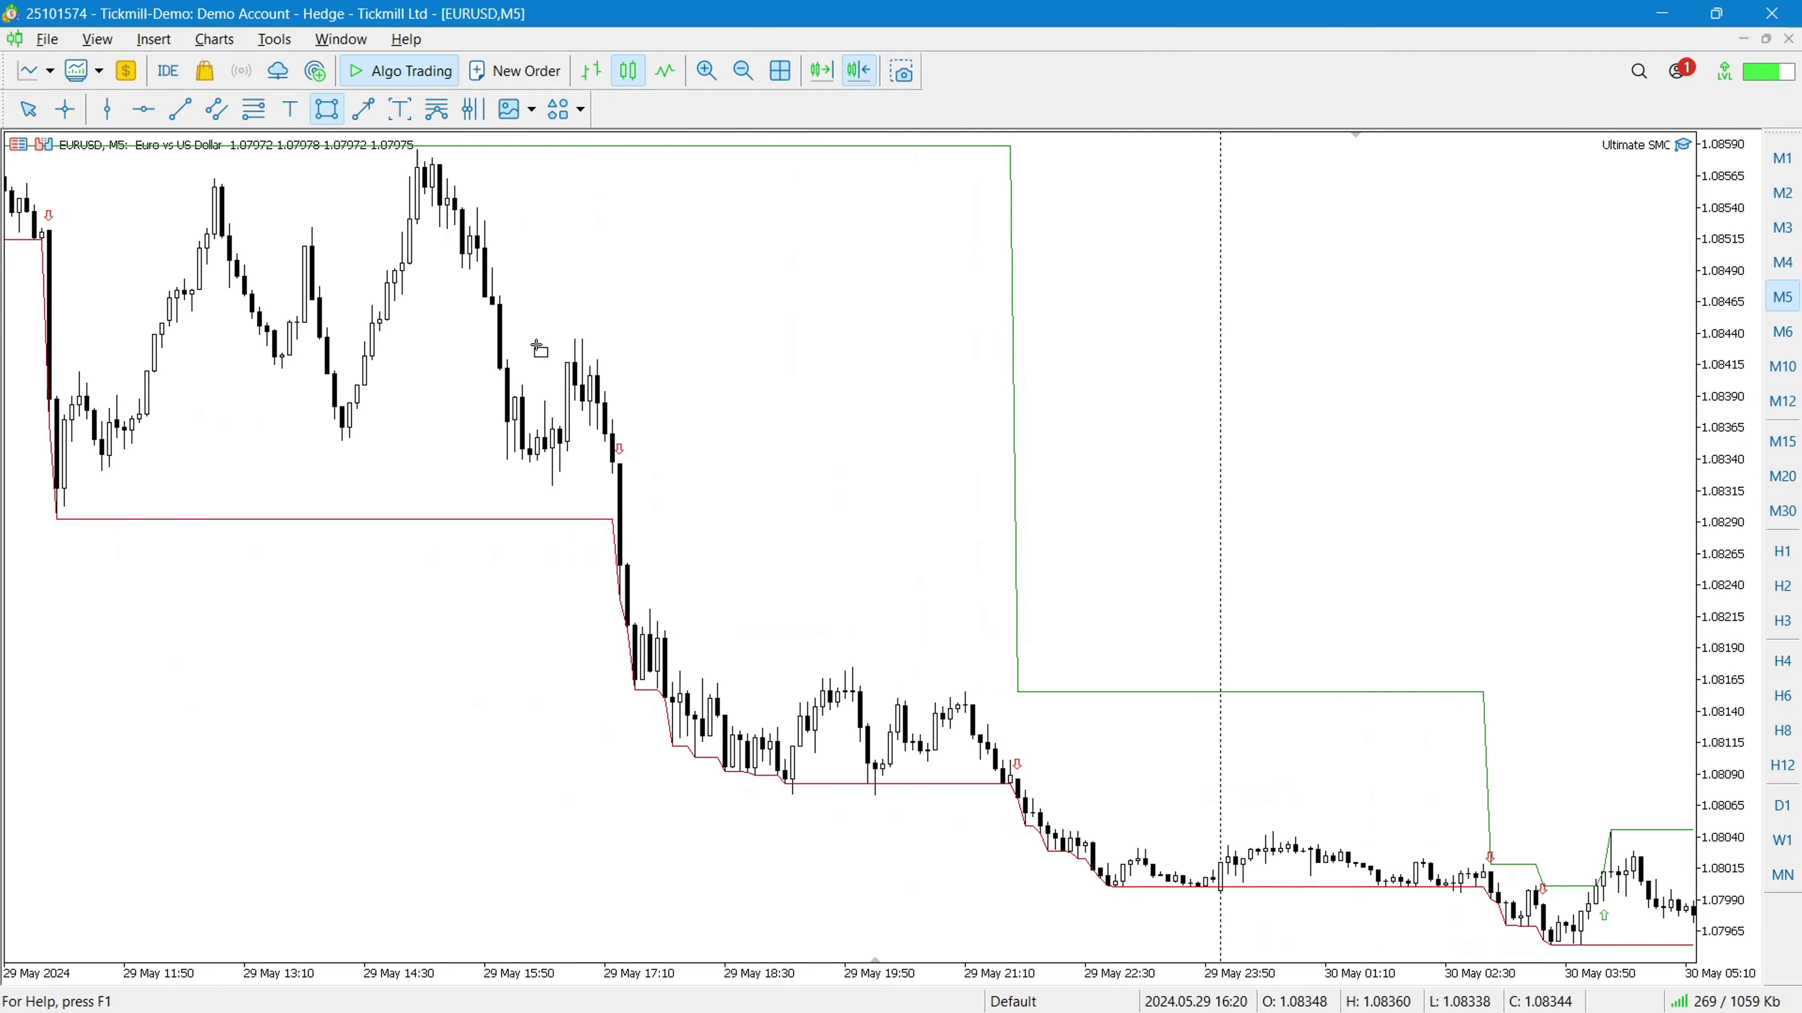
mouse_move(607, 444)
left_mouse_down()
mouse_move(635, 467)
mouse_move(688, 465)
left_mouse_up()
left_click(326, 108)
left_click_drag(614, 467, 711, 562)
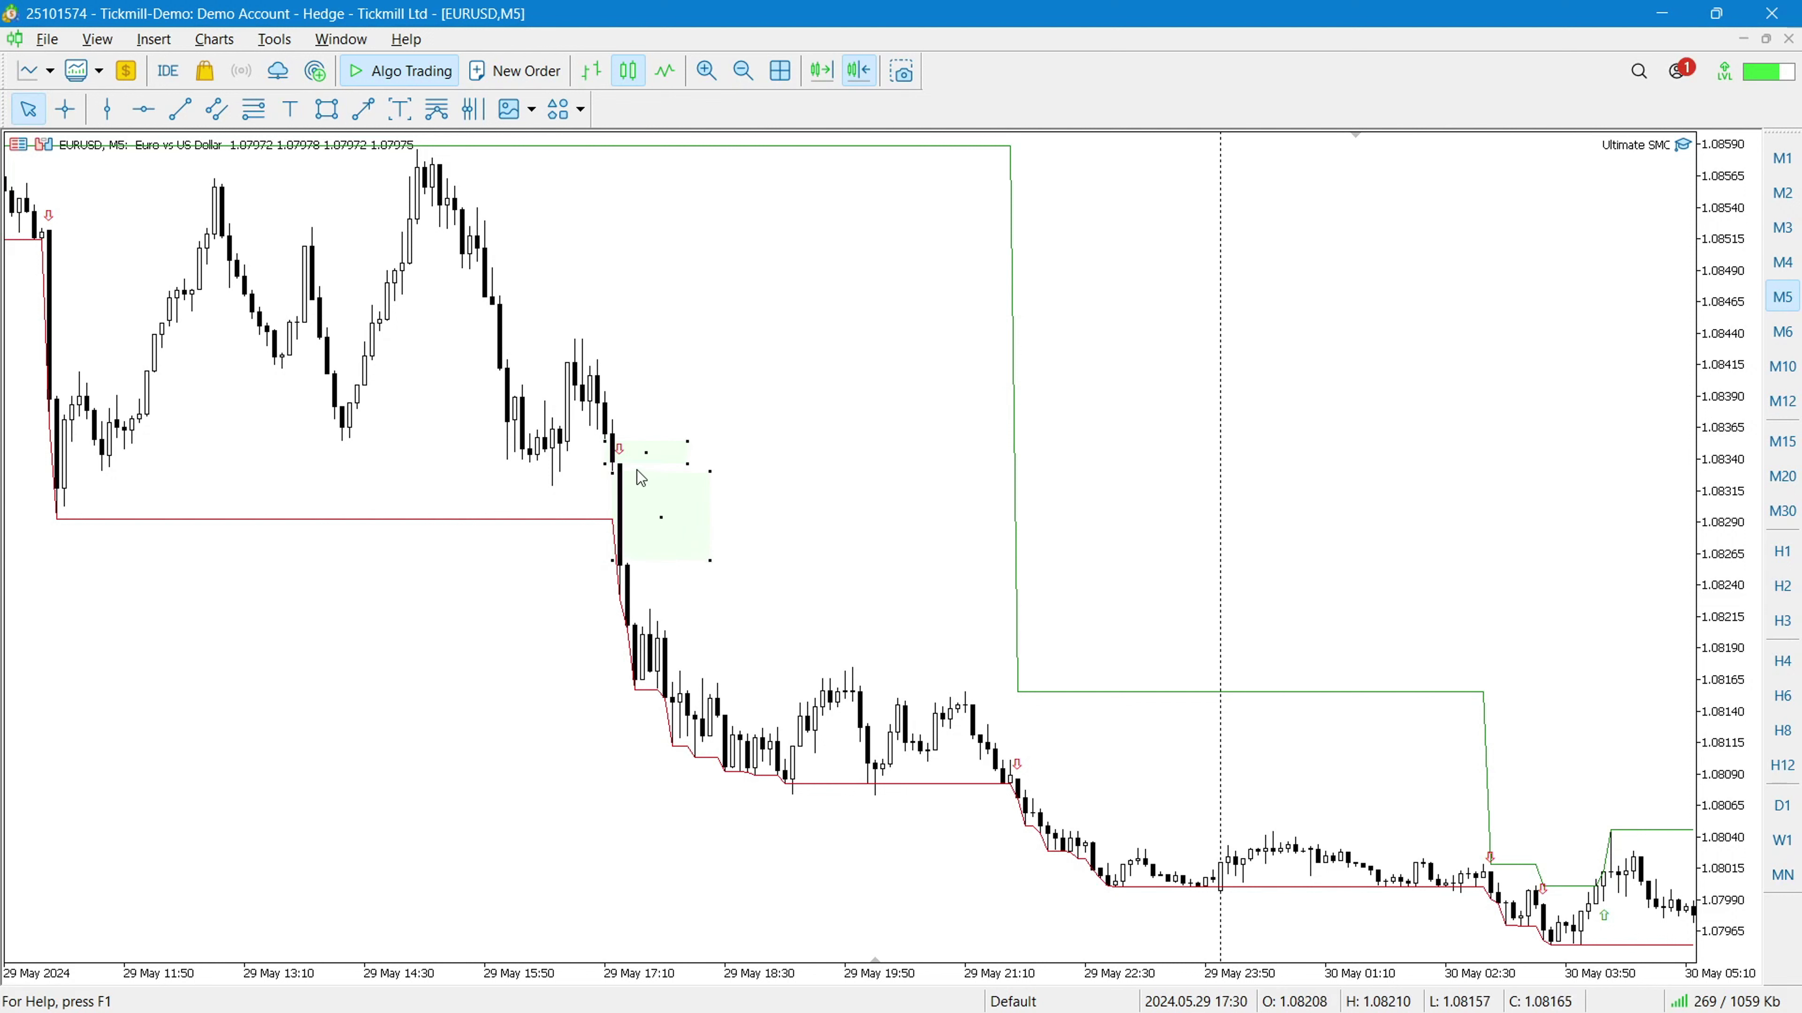
middle_click(625, 501)
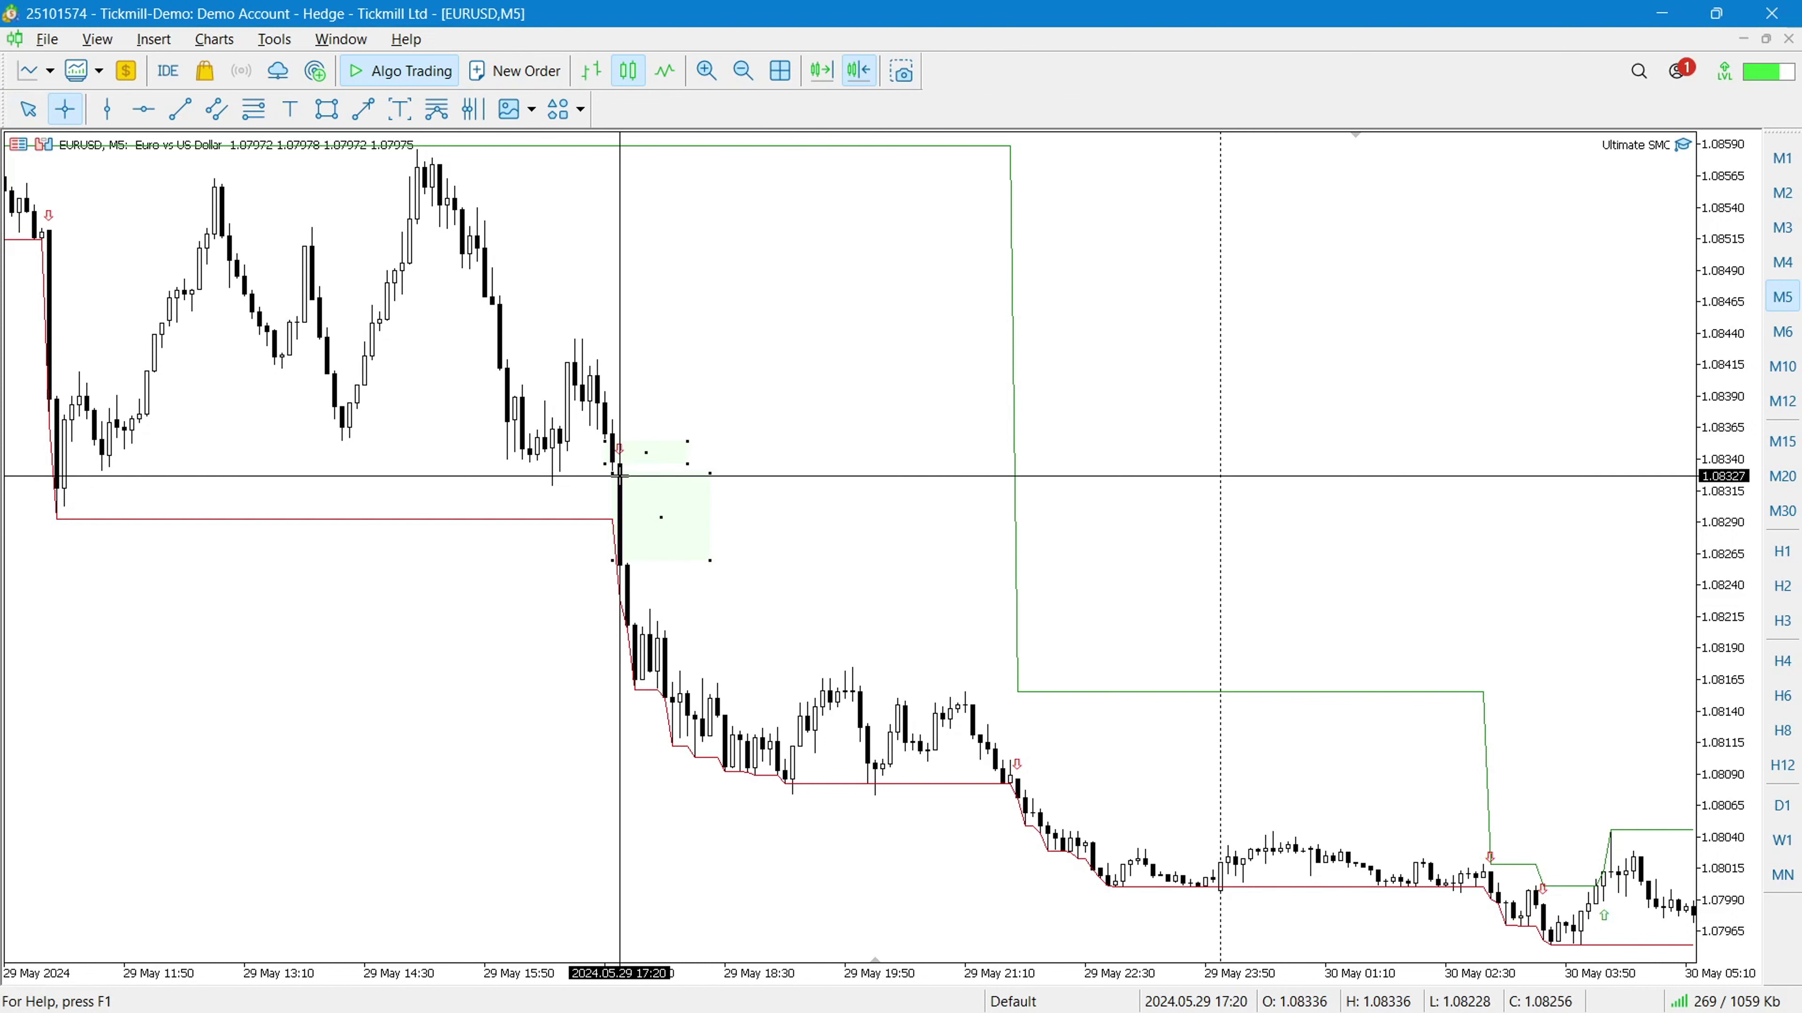
middle_click(620, 589)
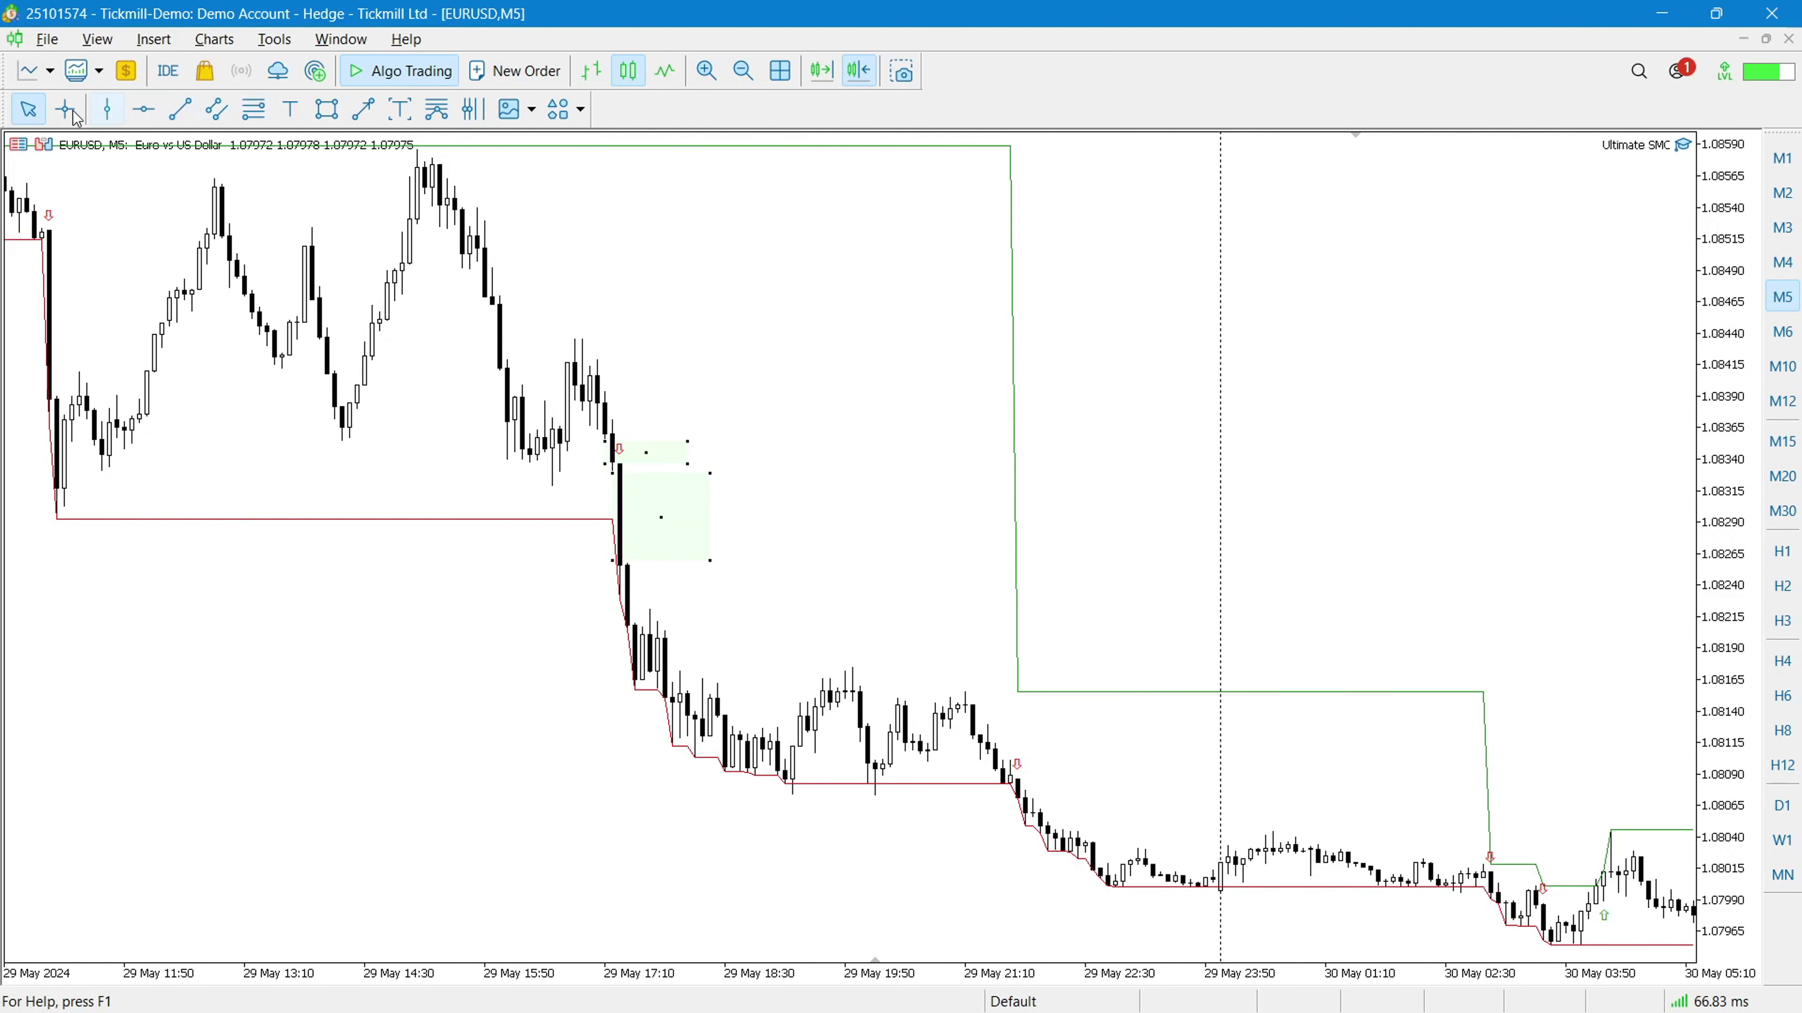
Draw two arrows on the chart, one pointing at the upper gap rectangle and one at the lower gap rectangle
left_click(363, 108)
left_click_drag(810, 353, 711, 434)
left_click(374, 115)
left_click_drag(852, 616, 721, 538)
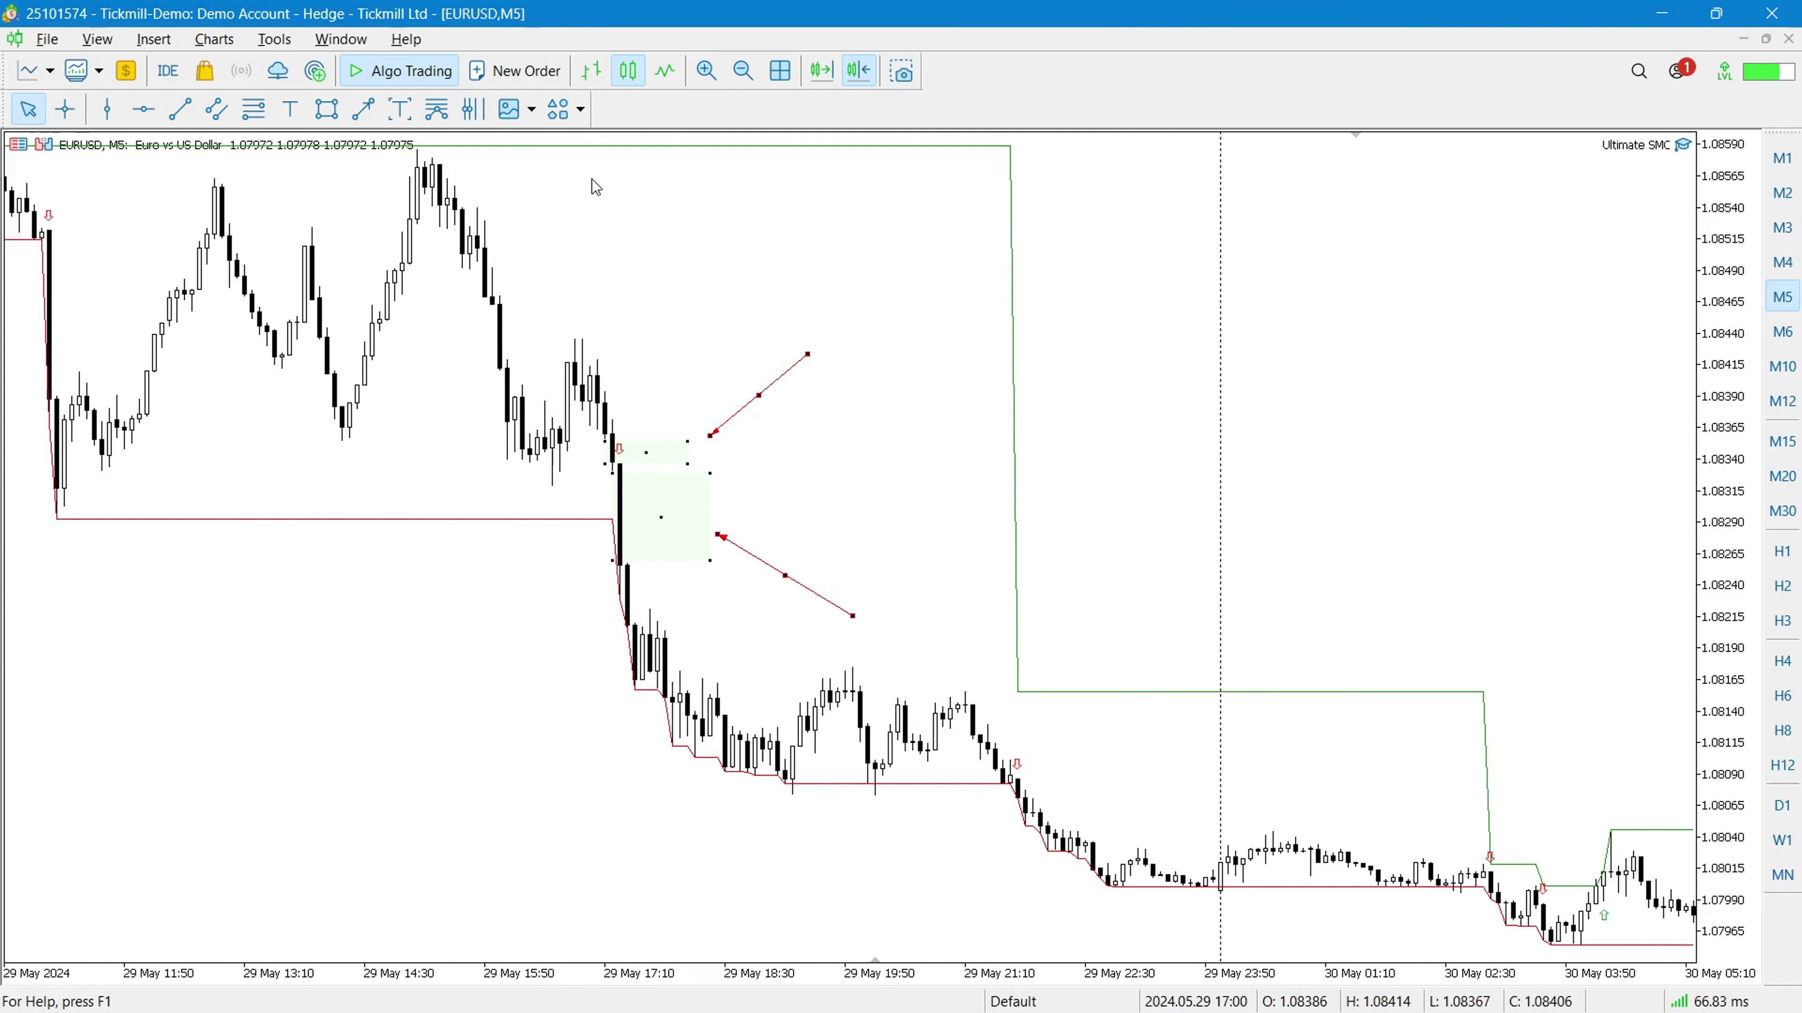
Draw a Fibonacci retracement between the green upper structure line and the red lower structure line around 30 May 00:00
left_click_drag(1064, 419, 551, 390)
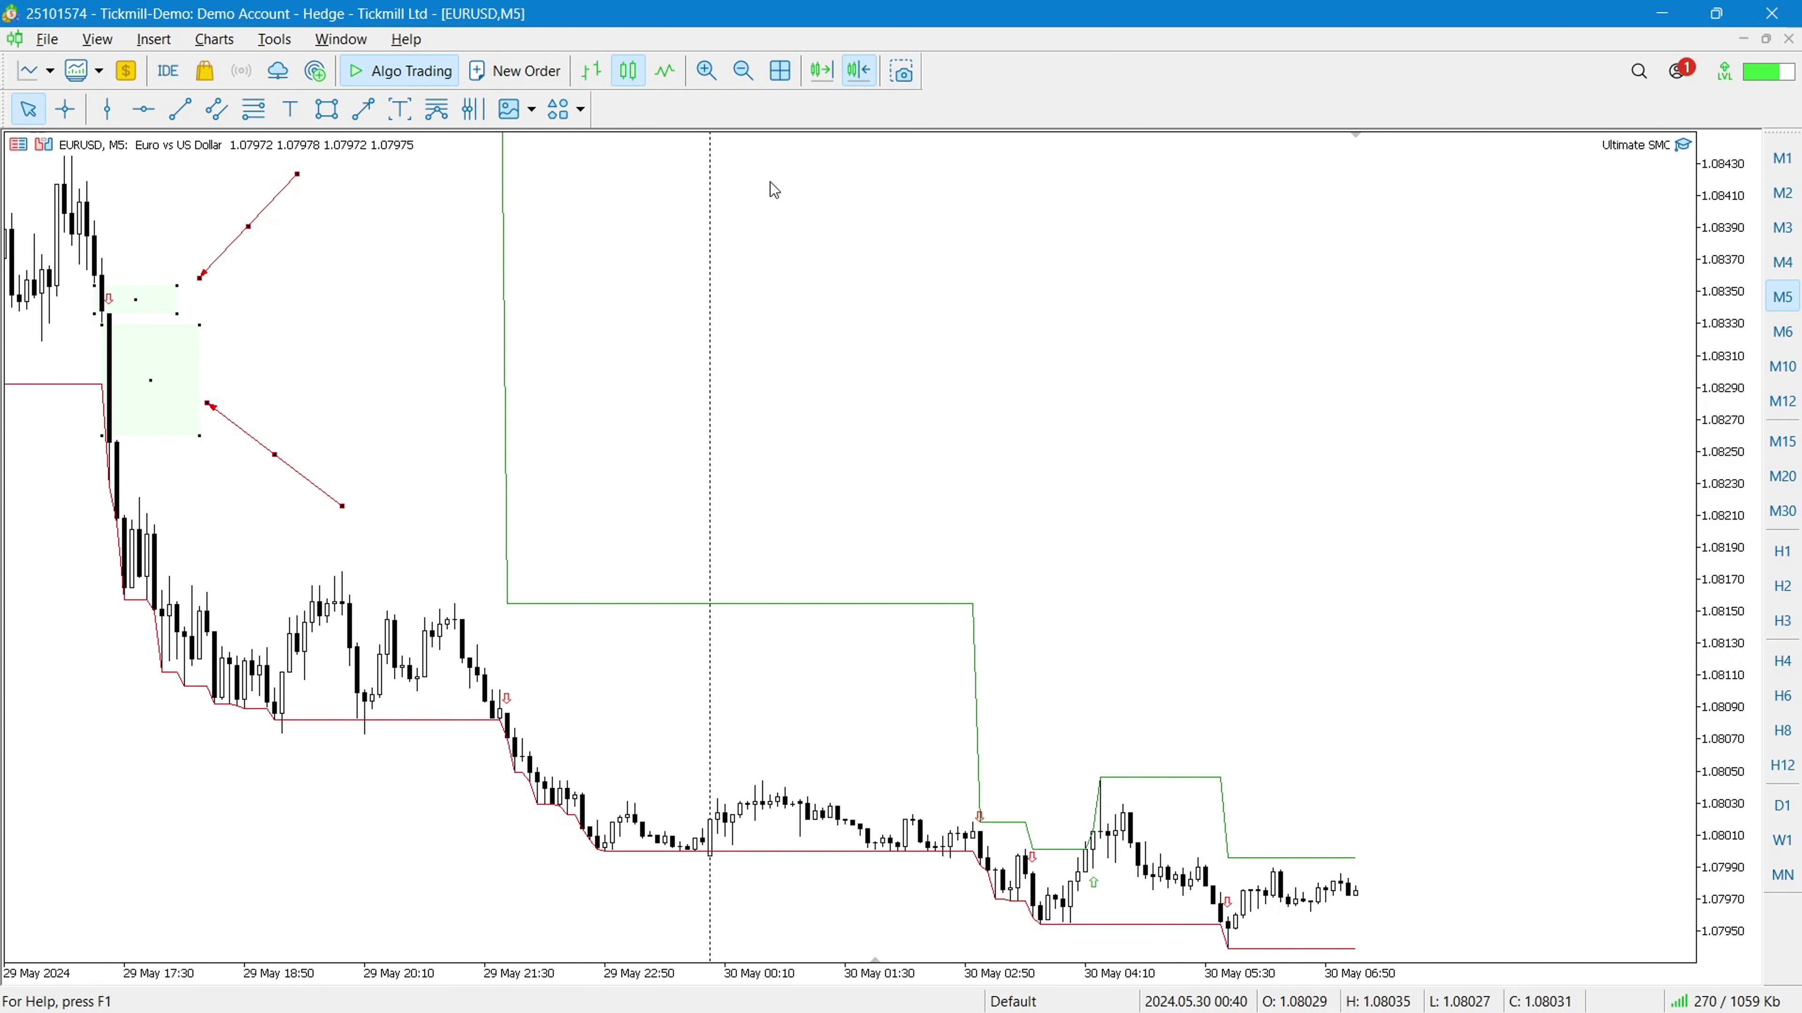
left_click(253, 110)
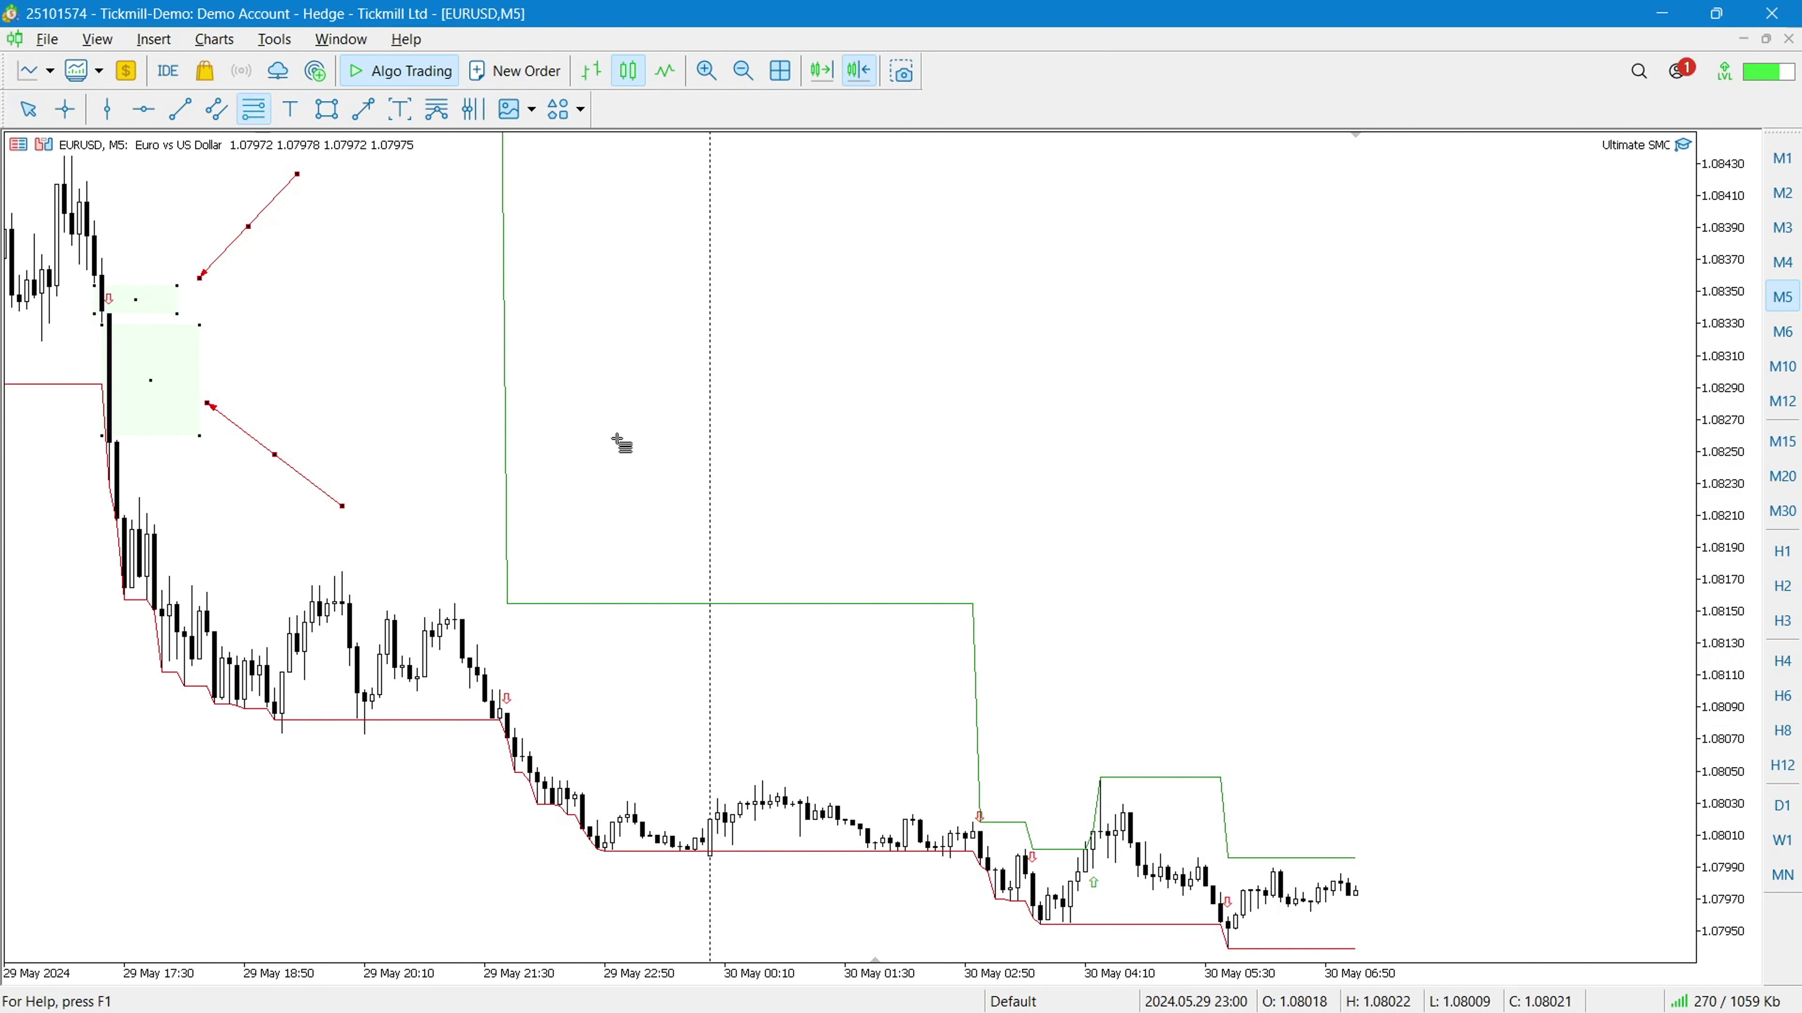
left_click_drag(608, 602, 958, 852)
double_click(913, 603)
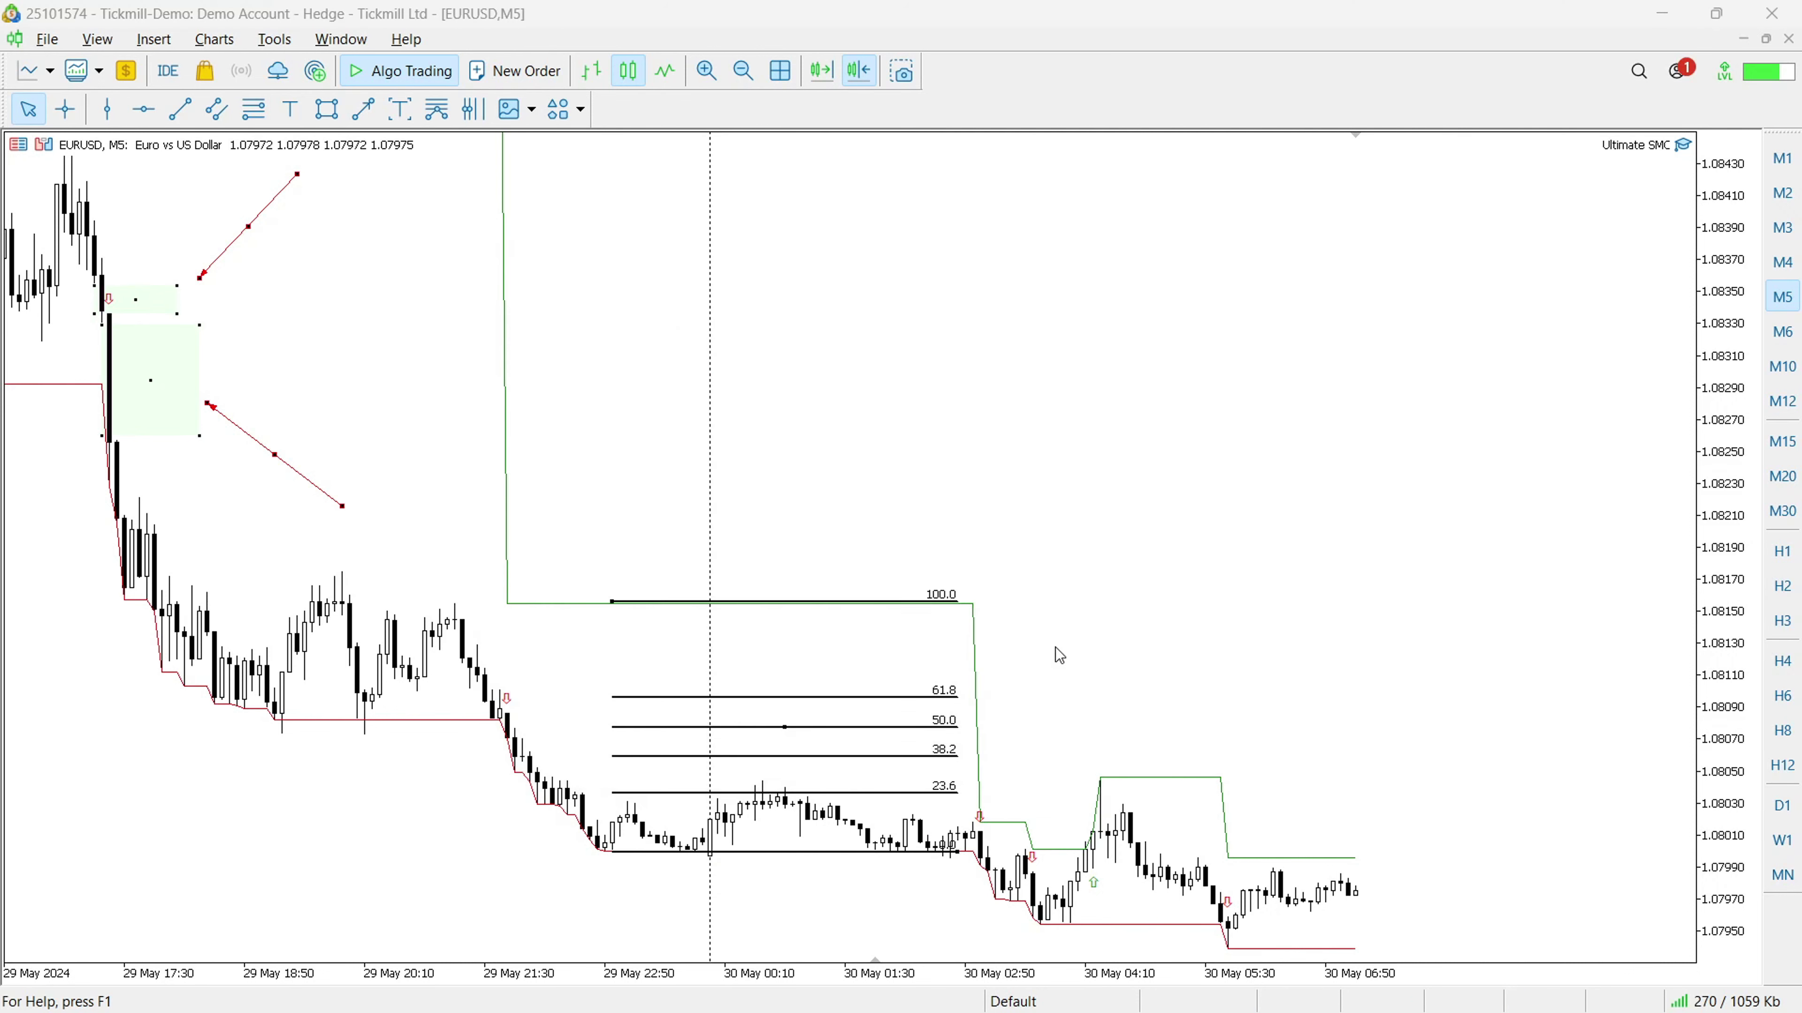
key("Escape")
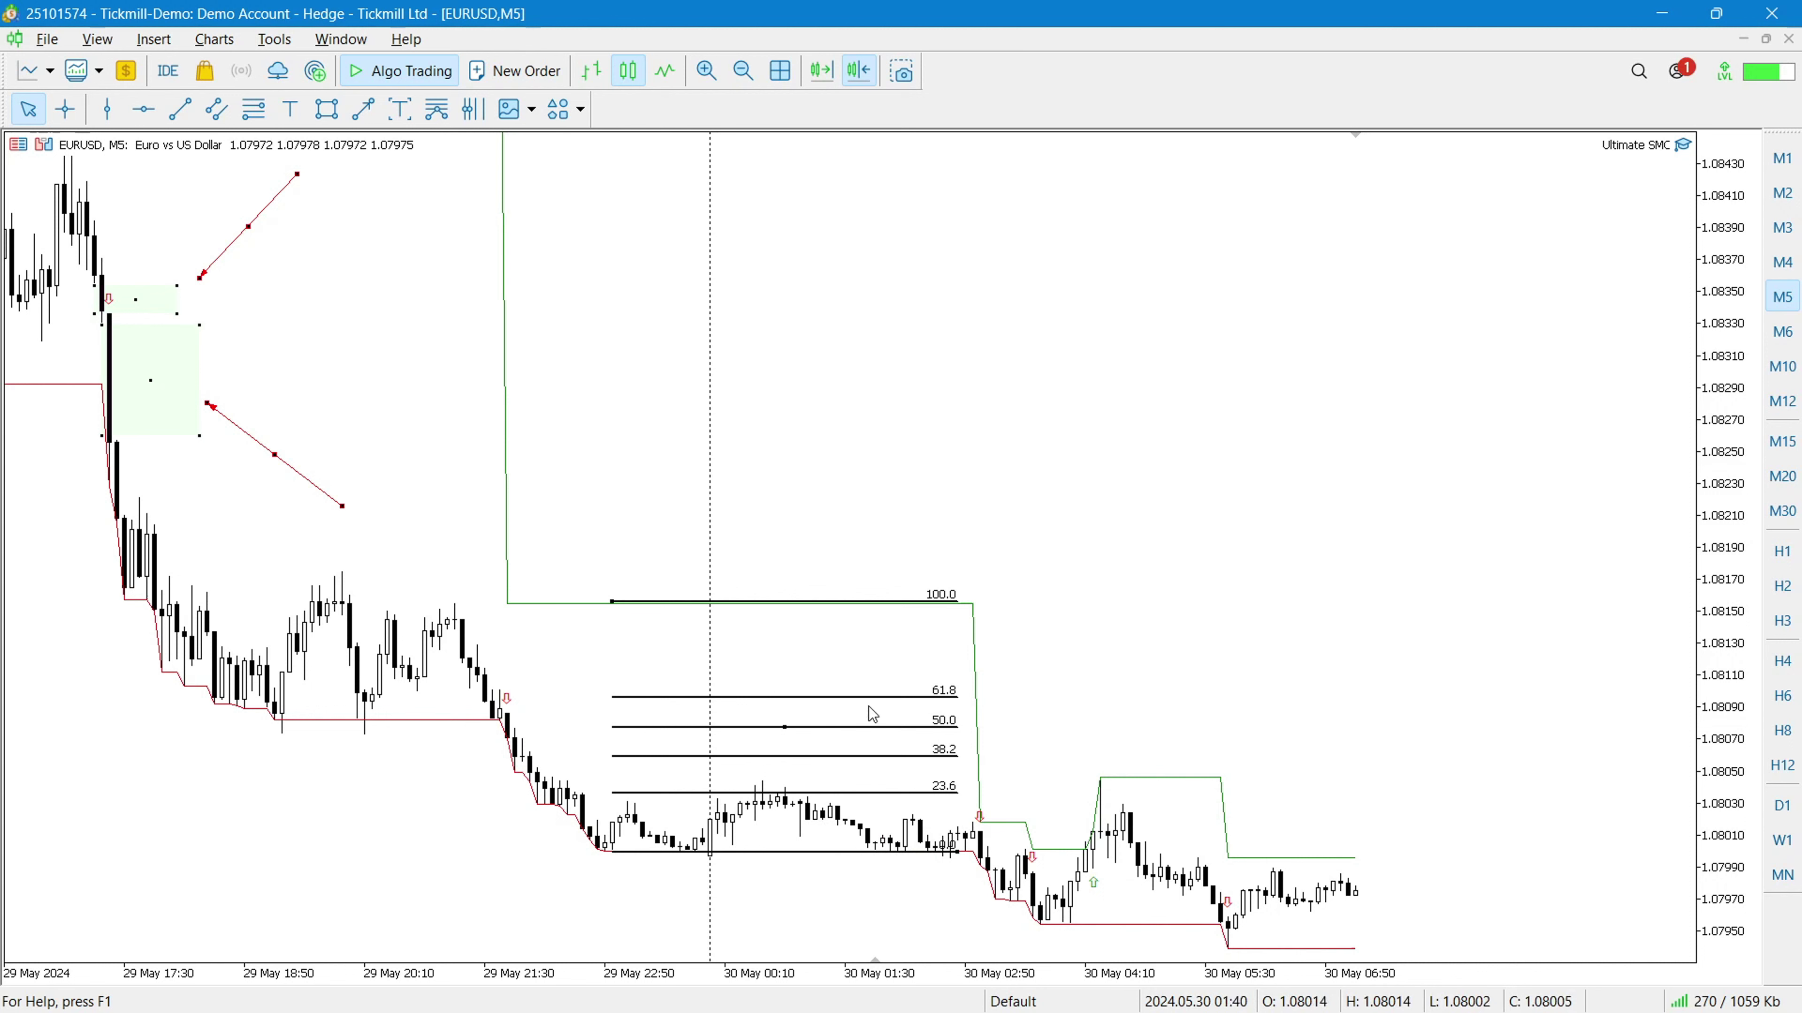
Shade the zone between the 61.8 and 100.0 Fibonacci levels with a rectangle and nudge the retracement slightly
left_click(326, 108)
left_click_drag(632, 616, 943, 697)
mouse_move(786, 727)
left_mouse_down()
mouse_move(791, 753)
mouse_move(786, 712)
mouse_move(785, 729)
left_mouse_up()
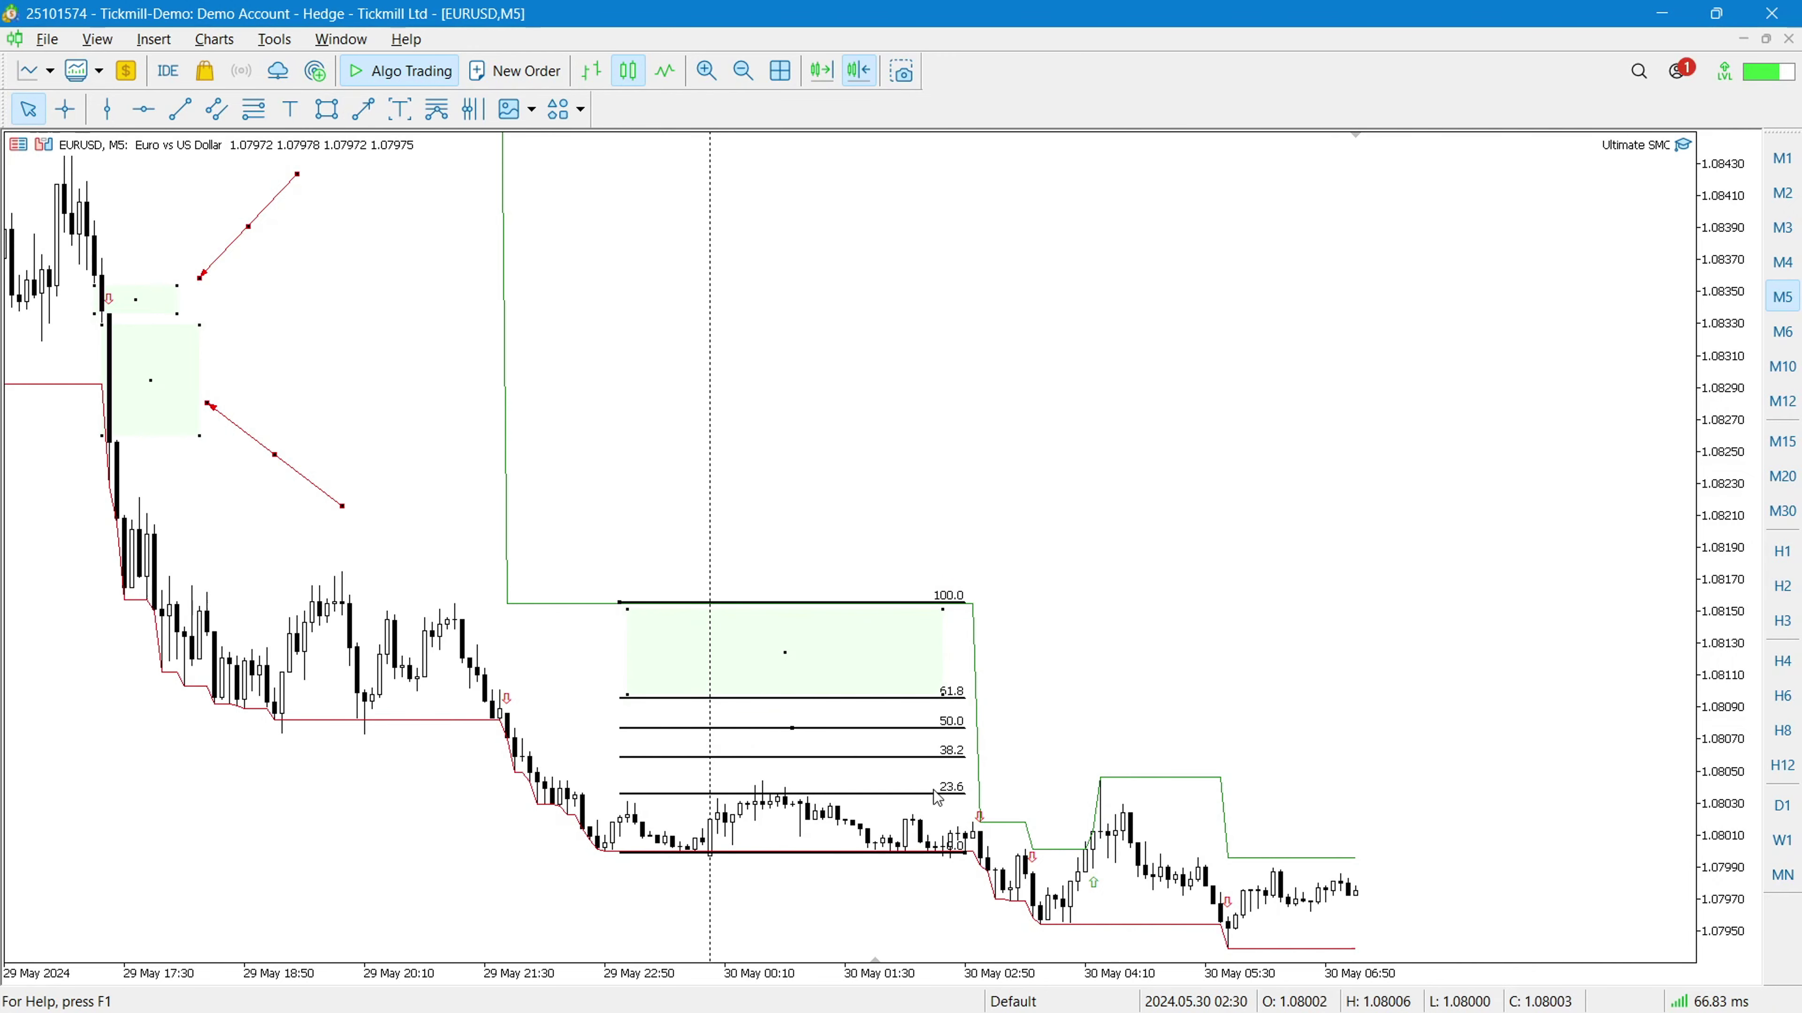